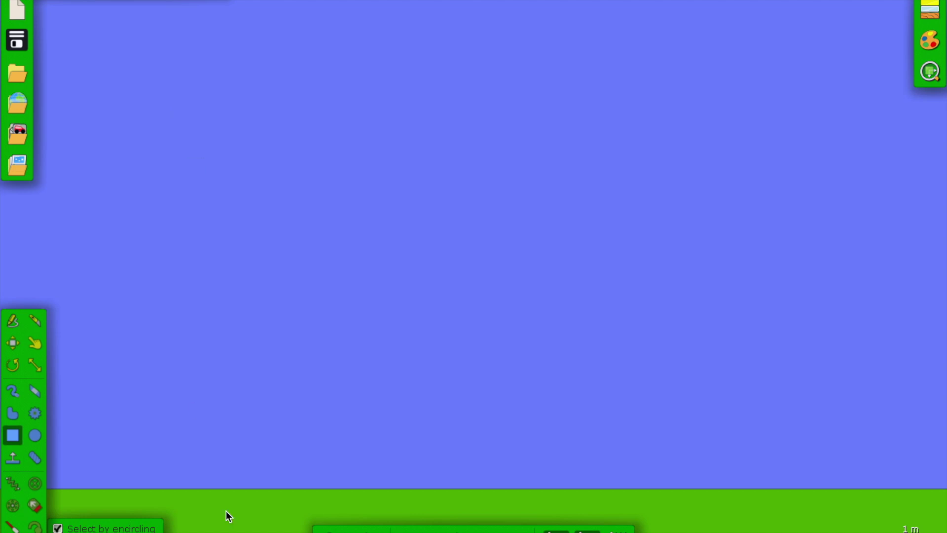
{"action": "left_click", "coordinate": [12, 342]}
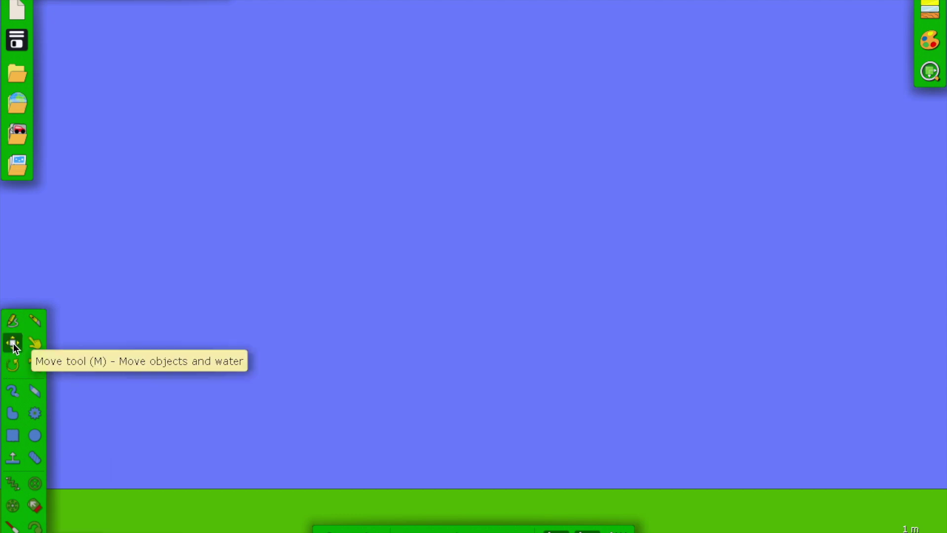
{"action": "left_click", "coordinate": [232, 514]}
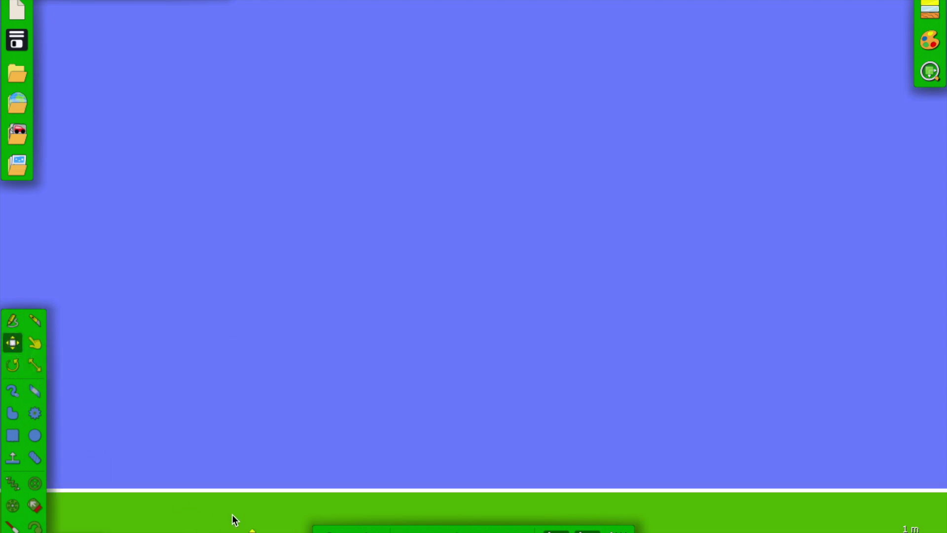
{"action": "key", "text": "Delete"}
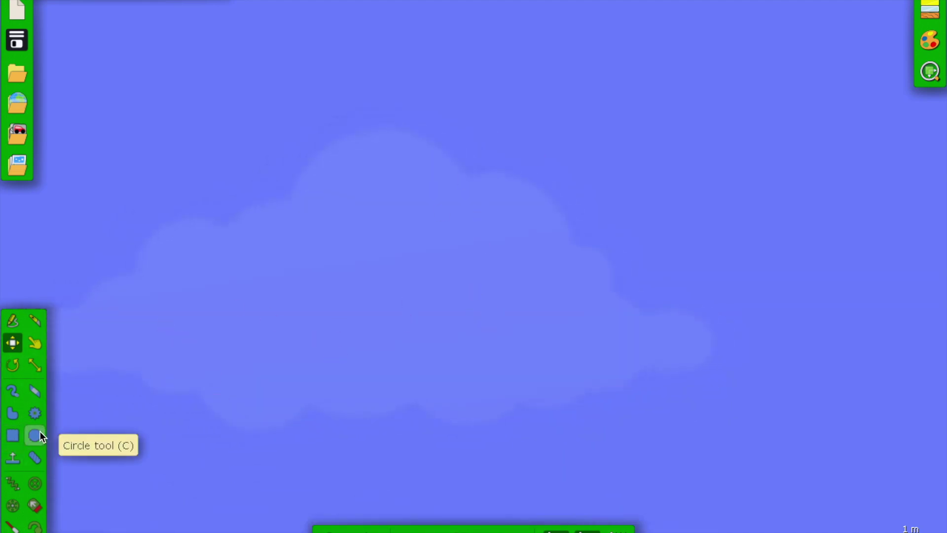
{"action": "key", "text": "ctrl+z"}
{"action": "key", "text": "ctrl+z"}
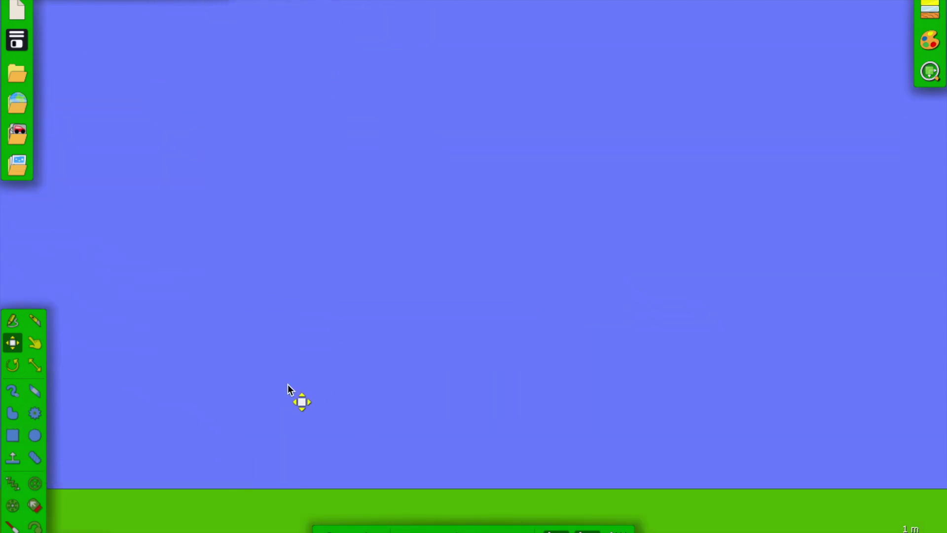
Step: Draw a circle with a radius of about 0.15 m in the air above the ground
{"action": "left_click", "coordinate": [32, 437]}
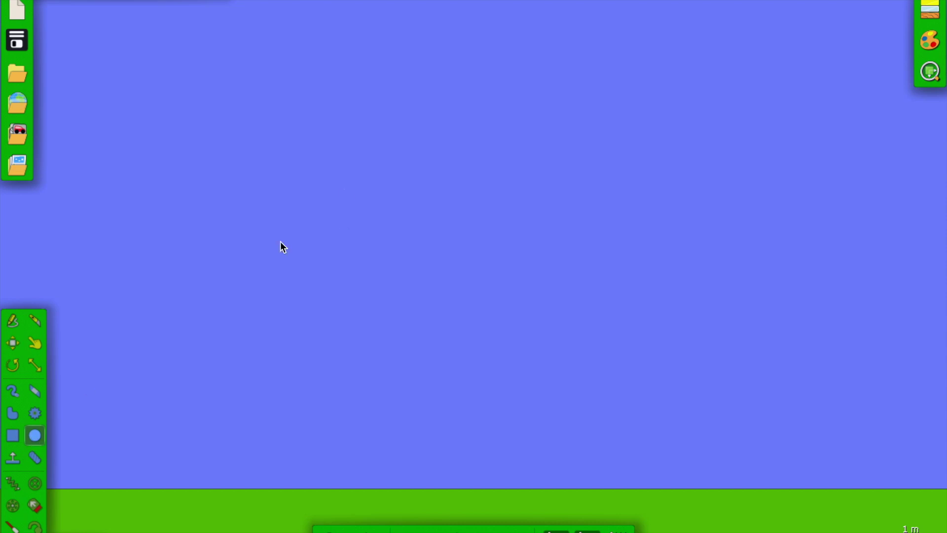
{"action": "left_click_drag", "start_coordinate": [345, 236], "coordinate": [339, 255]}
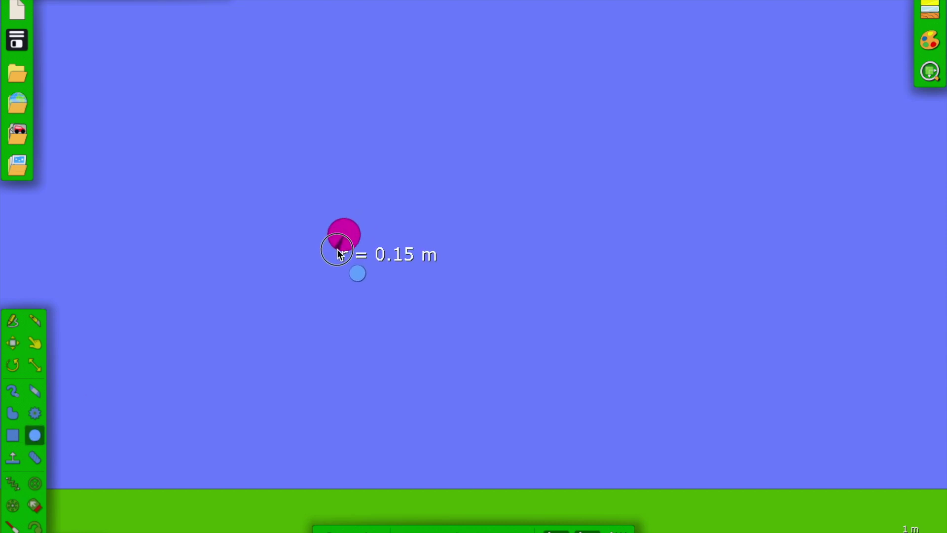
{"action": "left_click_drag", "start_coordinate": [340, 255], "coordinate": [339, 252]}
Step: Turn off the circle's drawn borders and circle cake in its appearance settings
{"action": "left_click", "coordinate": [12, 343]}
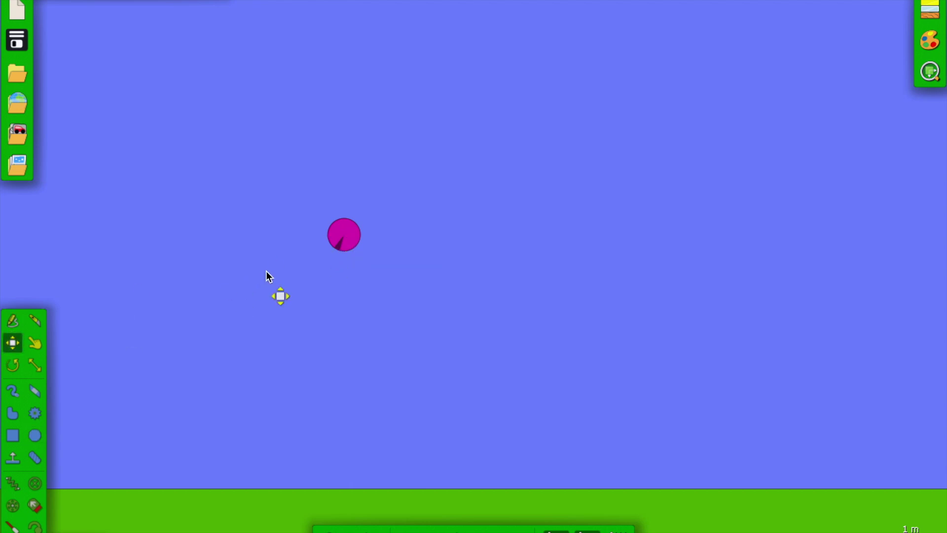
{"action": "right_click", "coordinate": [351, 230]}
{"action": "mouse_move", "coordinate": [361, 388]}
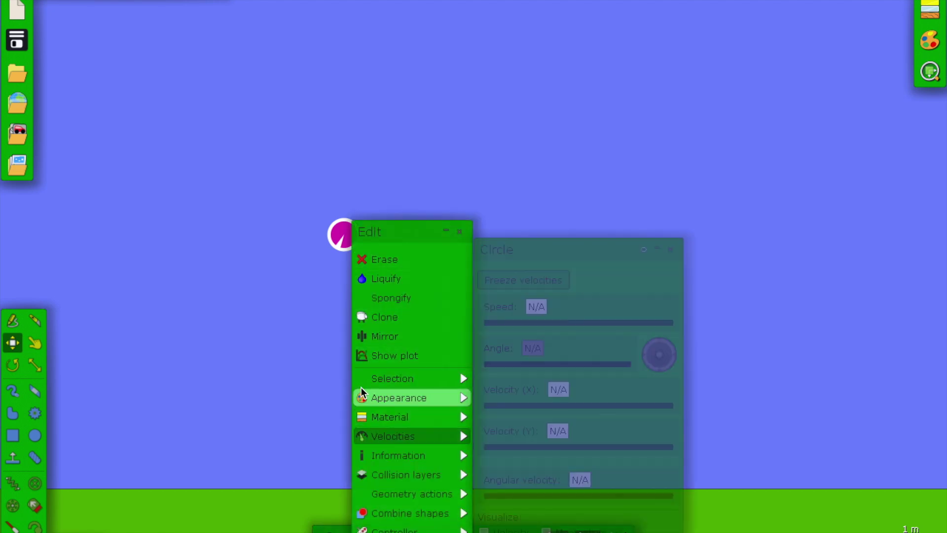
{"action": "mouse_move", "coordinate": [423, 399]}
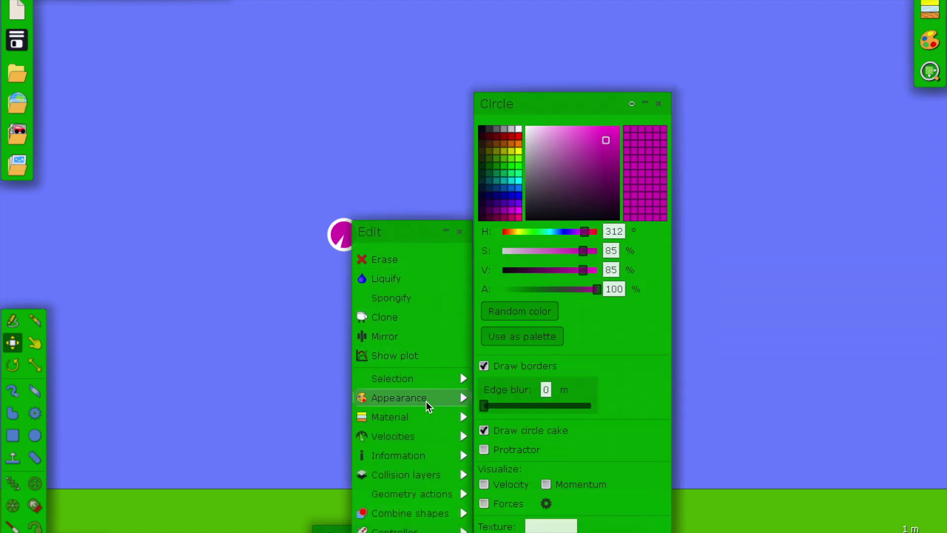
{"action": "left_click", "coordinate": [483, 366]}
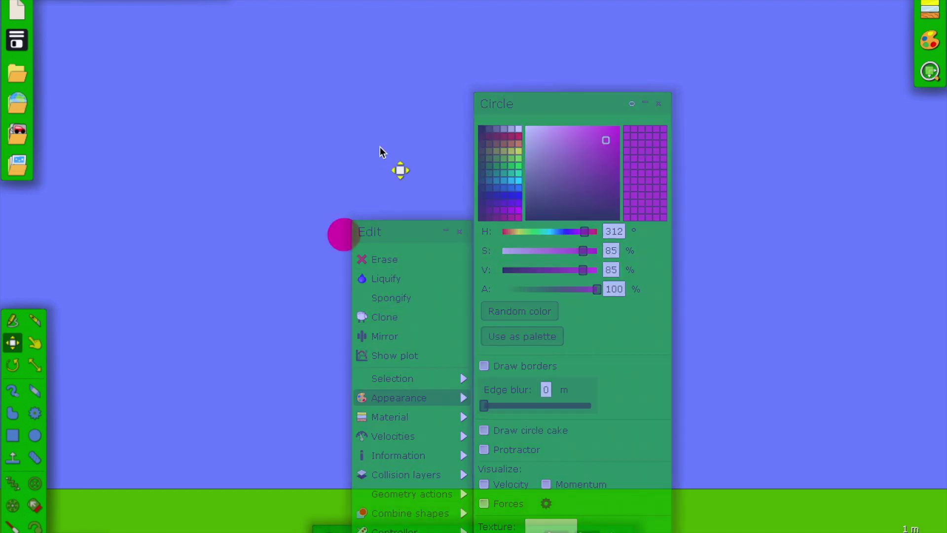
Step: Change the circle's colour to bright red from the colour palette
{"action": "right_click", "coordinate": [339, 235]}
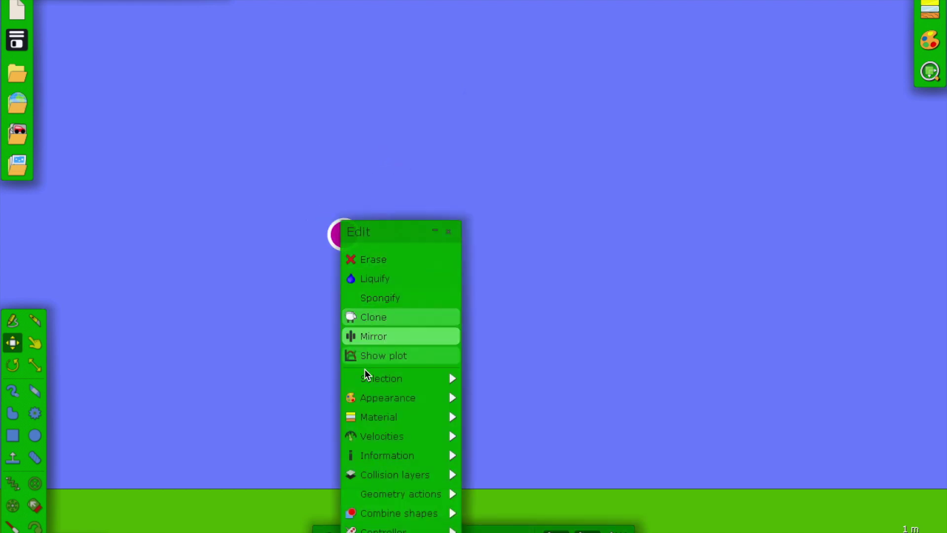
{"action": "mouse_move", "coordinate": [366, 394]}
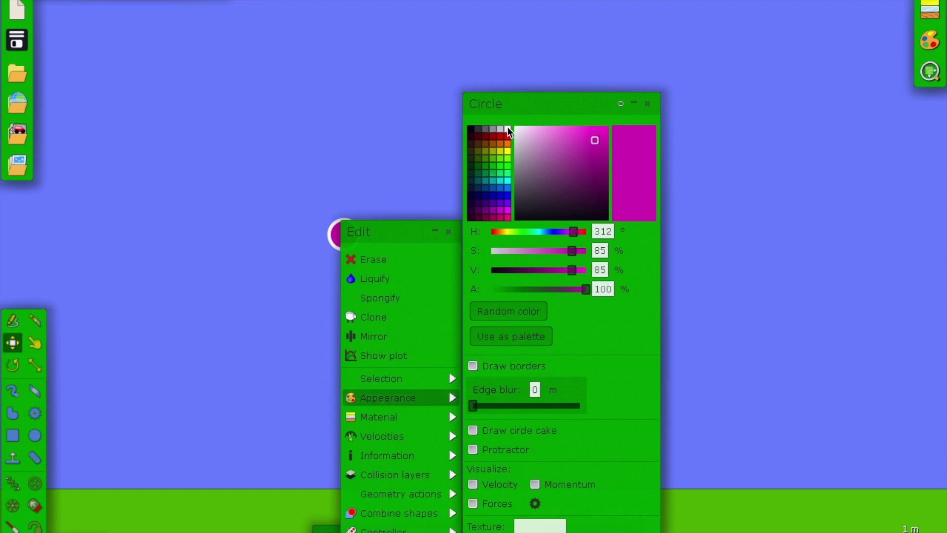
{"action": "left_click", "coordinate": [507, 136]}
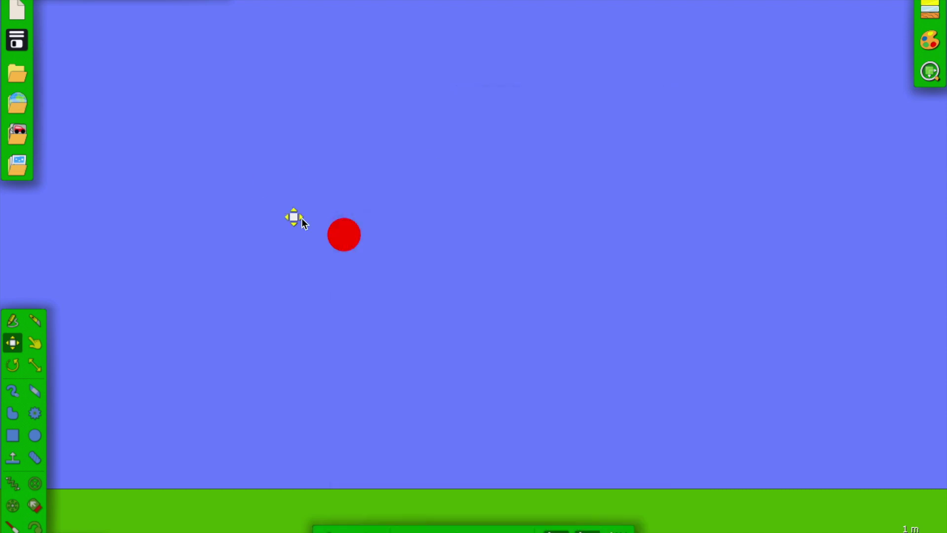
{"action": "left_click_drag", "start_coordinate": [398, 185], "coordinate": [306, 275]}
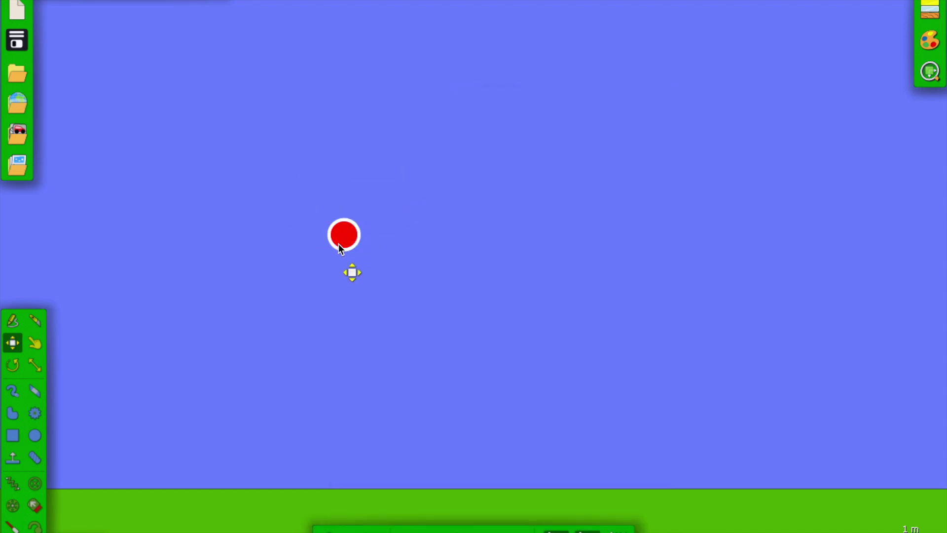
Step: Attach a tracer to the centre of the red circle
{"action": "right_click", "coordinate": [345, 235]}
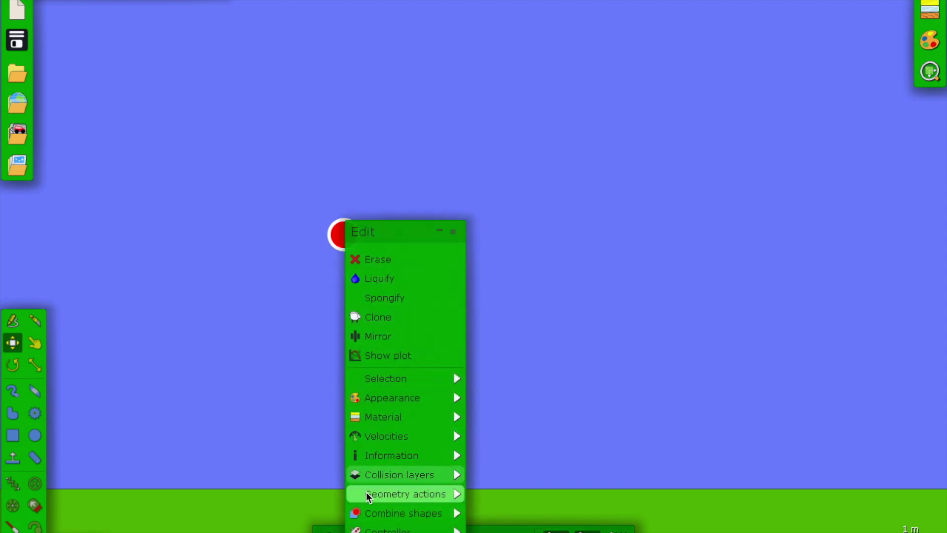
{"action": "mouse_move", "coordinate": [368, 494]}
{"action": "left_click", "coordinate": [492, 512]}
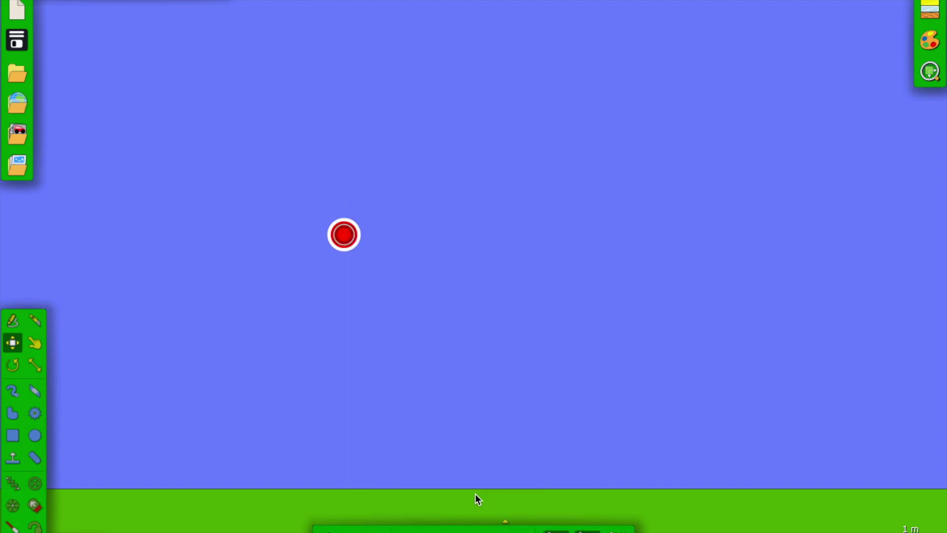
Step: Set the tracer's fade time to 0.22 s
{"action": "scroll", "coordinate": [345, 238], "scroll_direction": "up", "scroll_amount": 5}
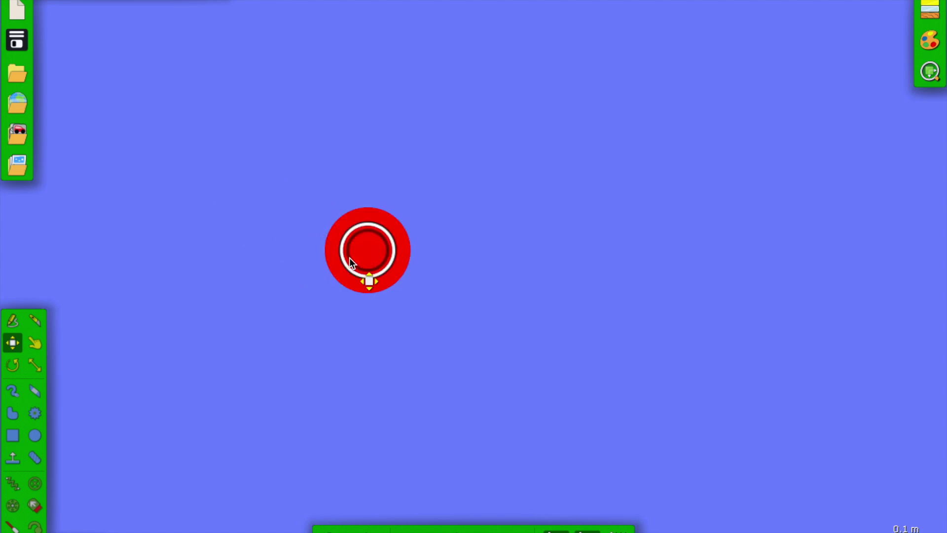
{"action": "right_click", "coordinate": [349, 257]}
{"action": "mouse_move", "coordinate": [404, 395]}
{"action": "left_click_drag", "start_coordinate": [515, 450], "coordinate": [474, 451]}
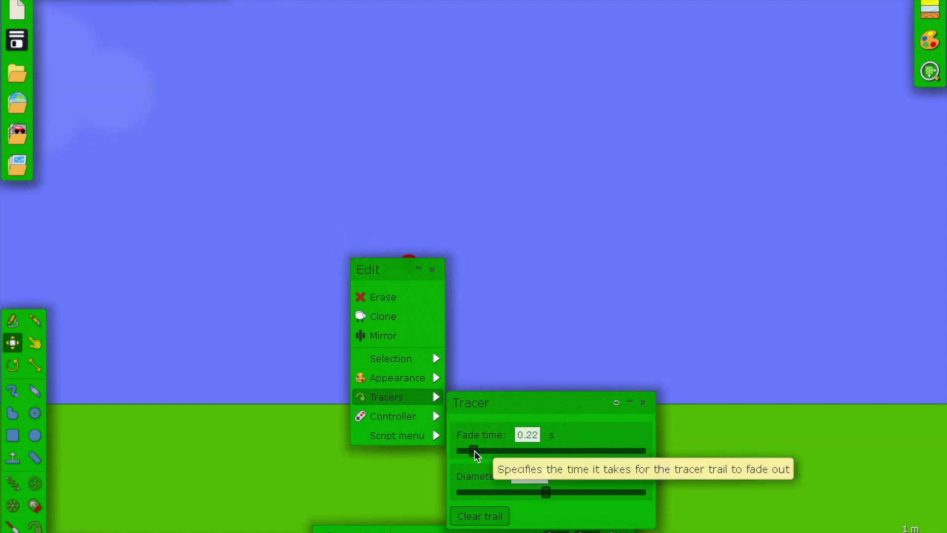
{"action": "left_click", "coordinate": [432, 269]}
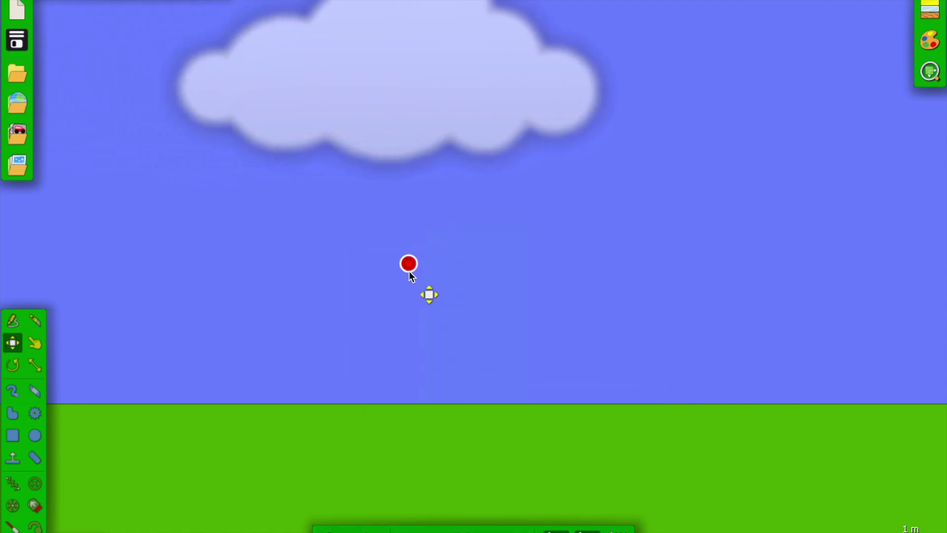
Step: Loosen the red circle through its geometry actions so it can fall
{"action": "right_click", "coordinate": [409, 271]}
{"action": "mouse_move", "coordinate": [438, 499]}
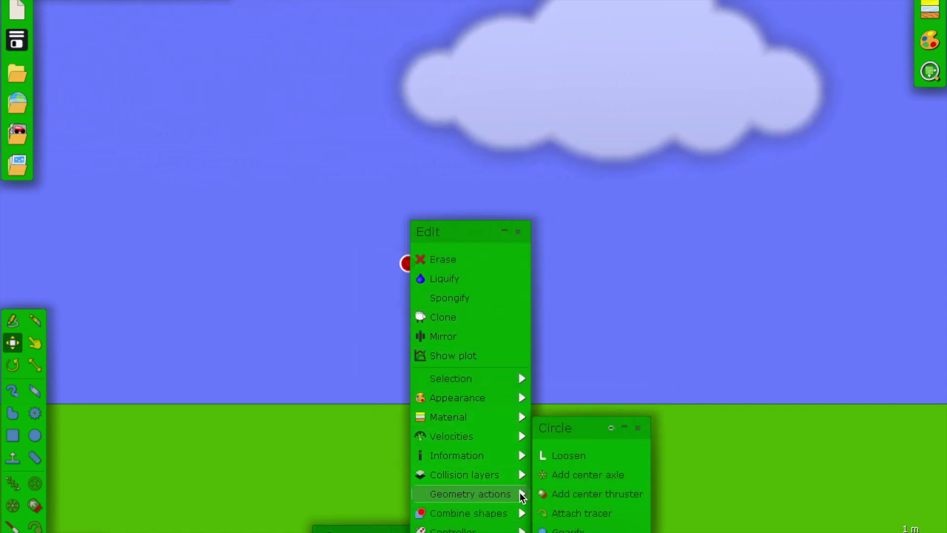
{"action": "left_click", "coordinate": [545, 454]}
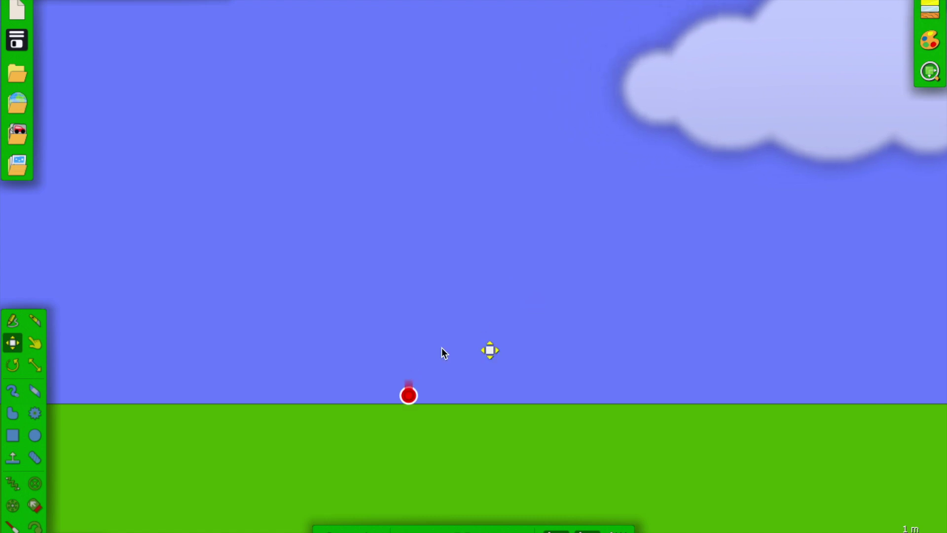
Step: Set the tracer's diameter to 0.26 m and move the tracer to the back, behind the circle
{"action": "right_click", "coordinate": [408, 398]}
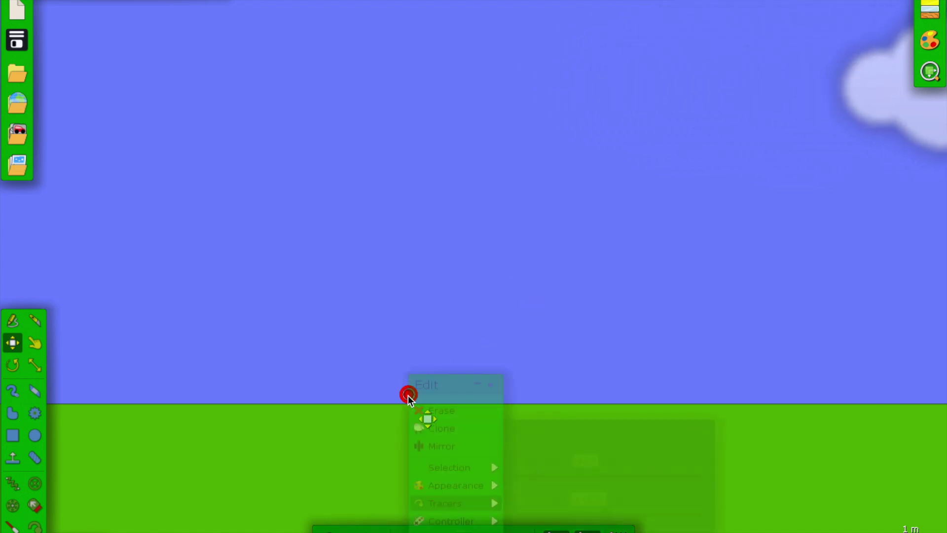
{"action": "mouse_move", "coordinate": [481, 481]}
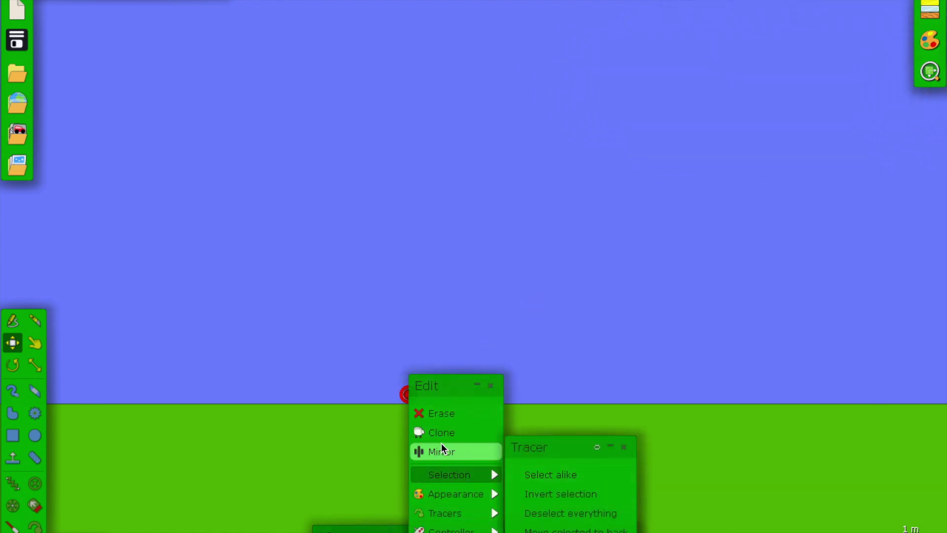
{"action": "mouse_move", "coordinate": [446, 490]}
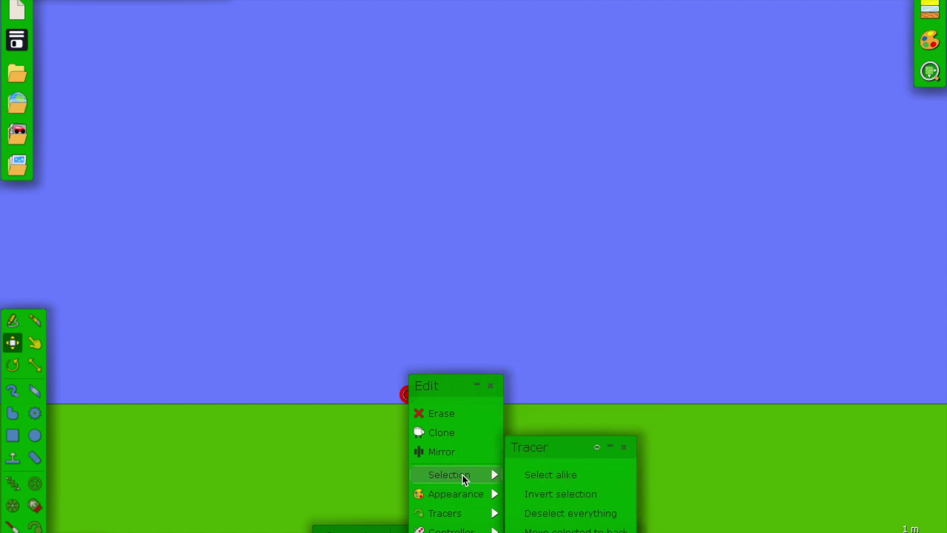
{"action": "mouse_move", "coordinate": [461, 516]}
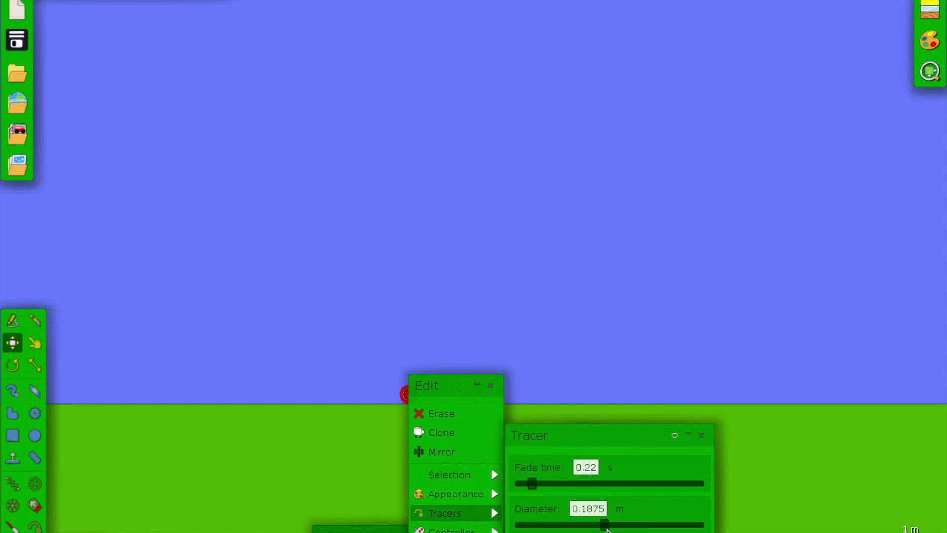
{"action": "left_click_drag", "start_coordinate": [606, 526], "coordinate": [617, 526]}
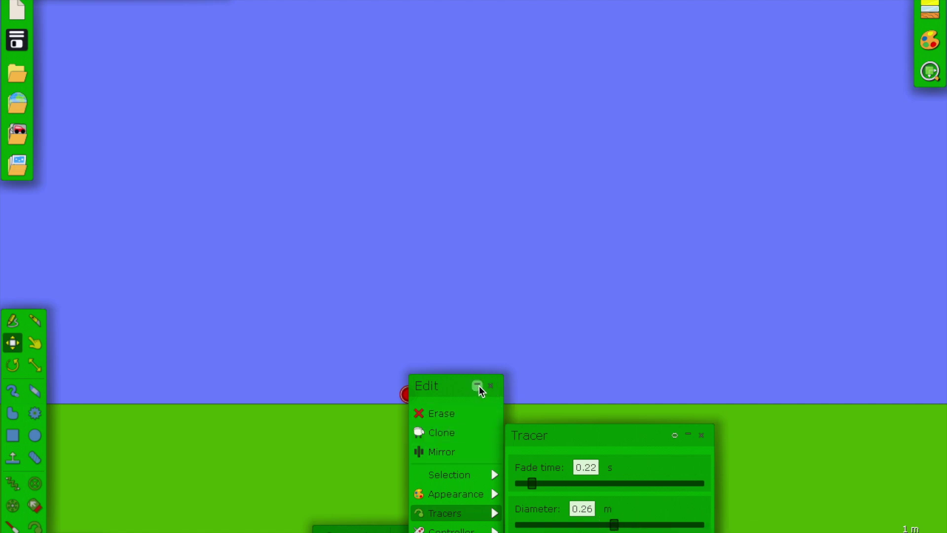
{"action": "mouse_move", "coordinate": [466, 475]}
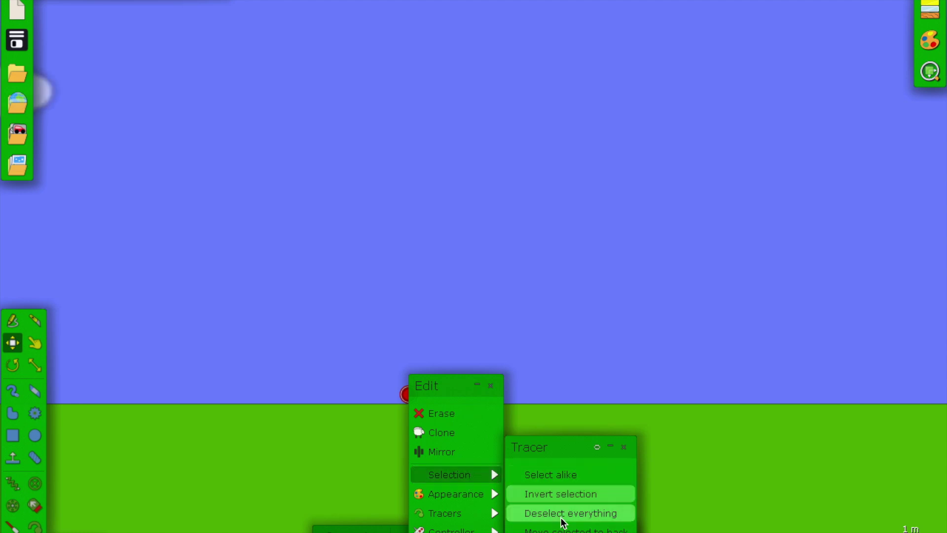
{"action": "left_click", "coordinate": [556, 530]}
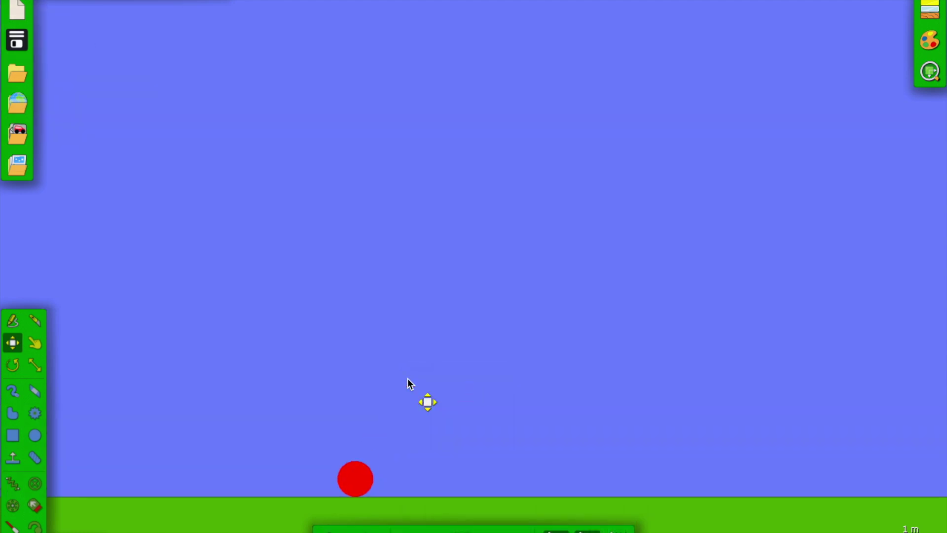
Step: Lift and toss the red ball around above the ground to test its tracer trail
{"action": "left_click_drag", "start_coordinate": [345, 402], "coordinate": [348, 98]}
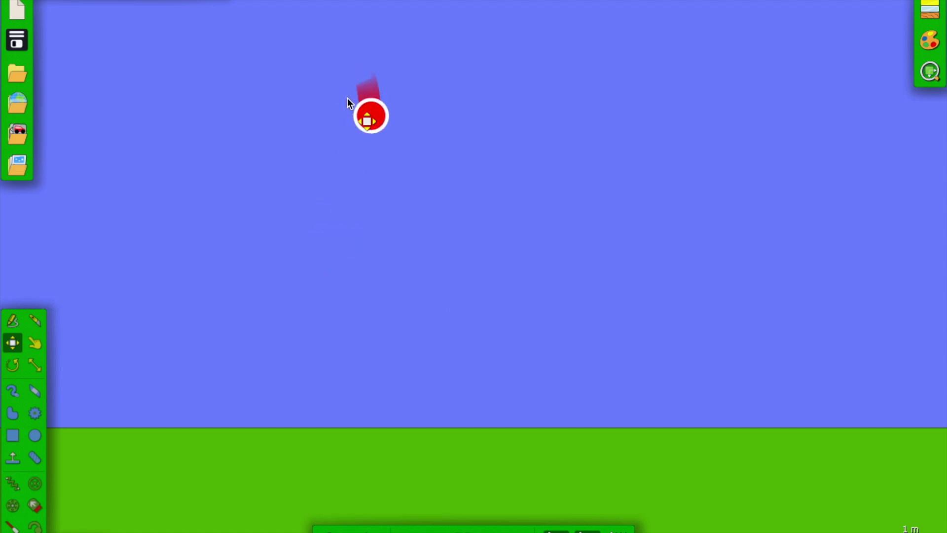
{"action": "left_click_drag", "start_coordinate": [387, 402], "coordinate": [363, 129]}
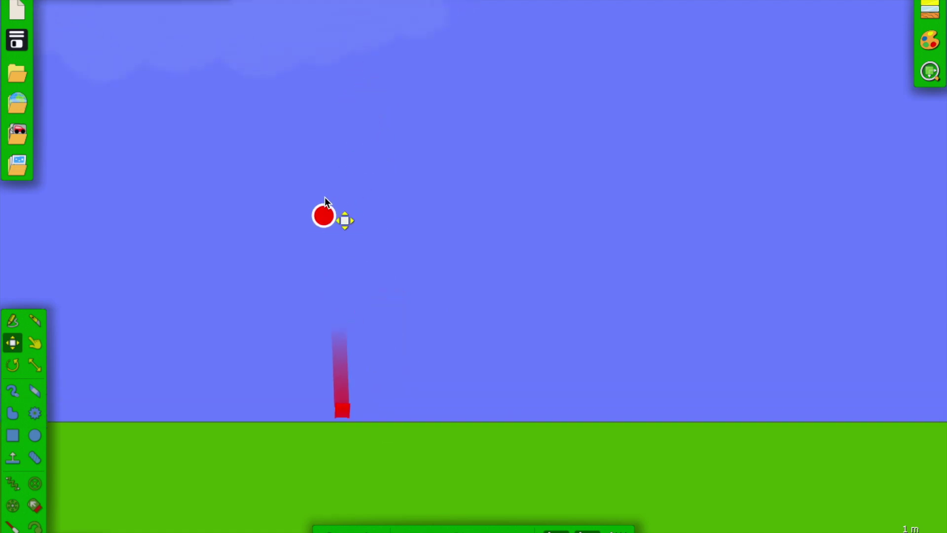
{"action": "left_click_drag", "start_coordinate": [319, 228], "coordinate": [413, 214]}
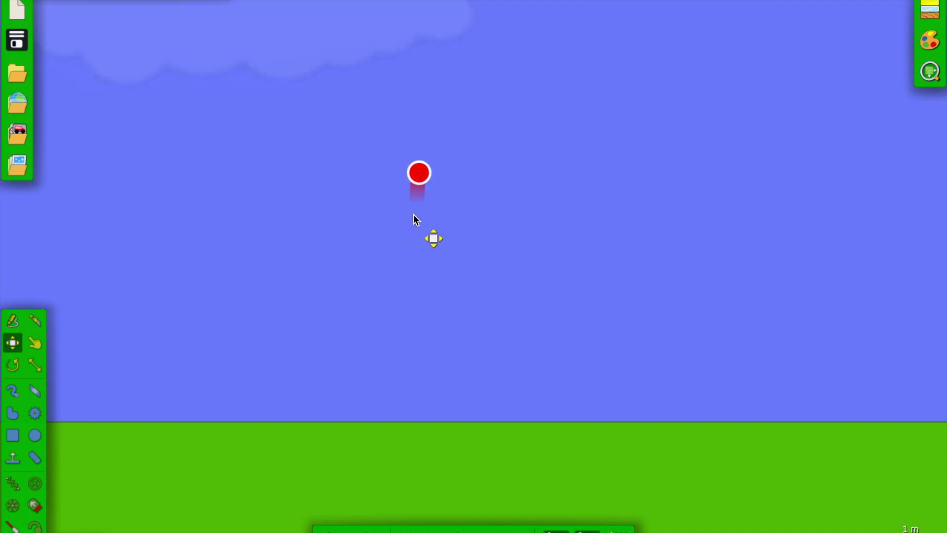
{"action": "left_click_drag", "start_coordinate": [352, 161], "coordinate": [285, 245]}
{"action": "left_click_drag", "start_coordinate": [389, 130], "coordinate": [281, 307]}
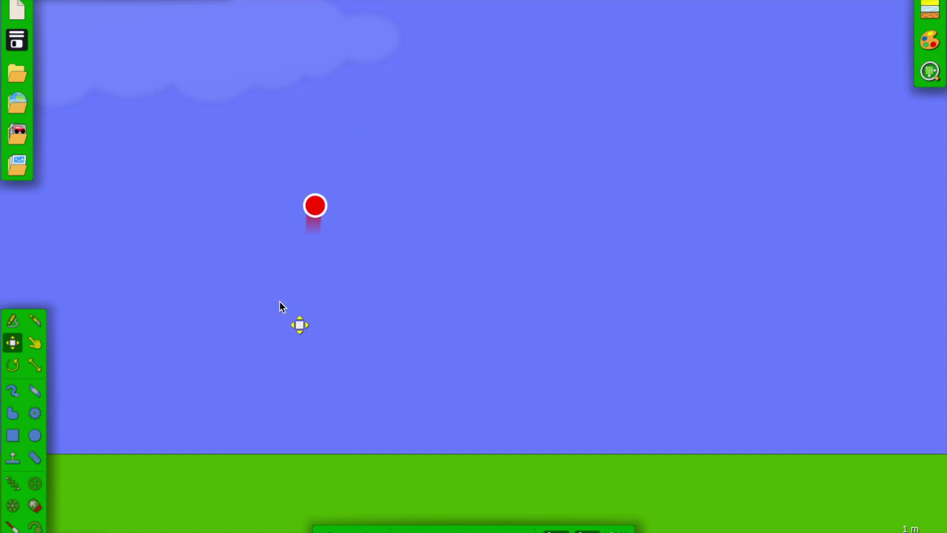
Step: Clone the red ball and place the copy close beside the original at the same height
{"action": "right_click", "coordinate": [320, 210]}
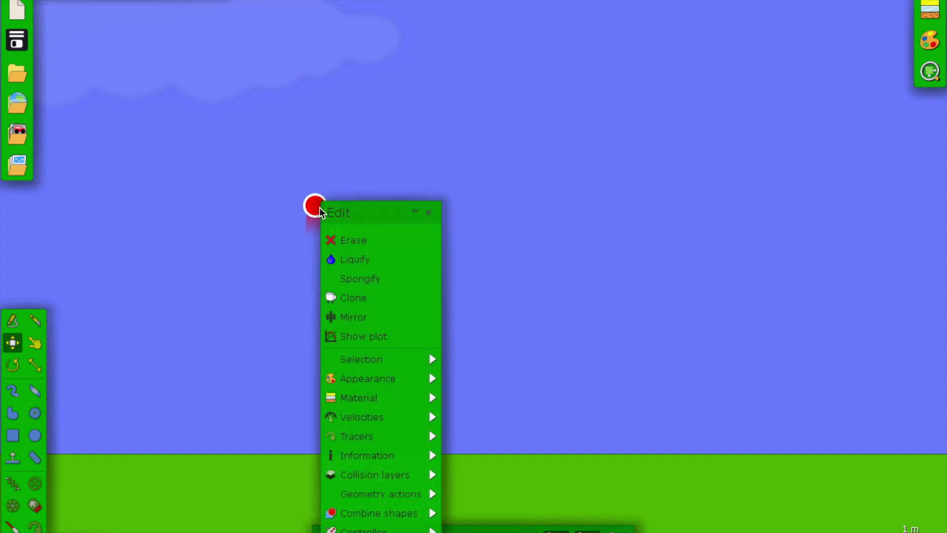
{"action": "left_click", "coordinate": [349, 299]}
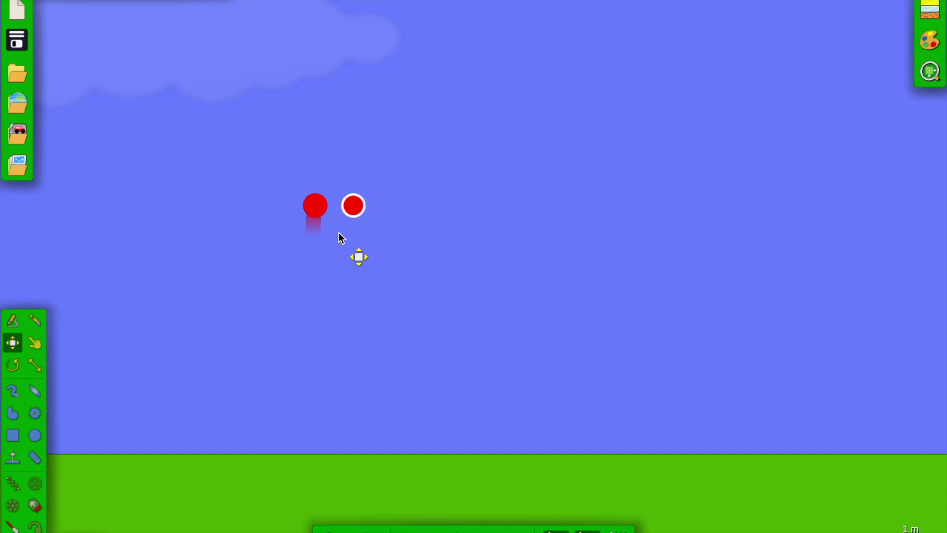
{"action": "left_click_drag", "start_coordinate": [351, 213], "coordinate": [343, 213]}
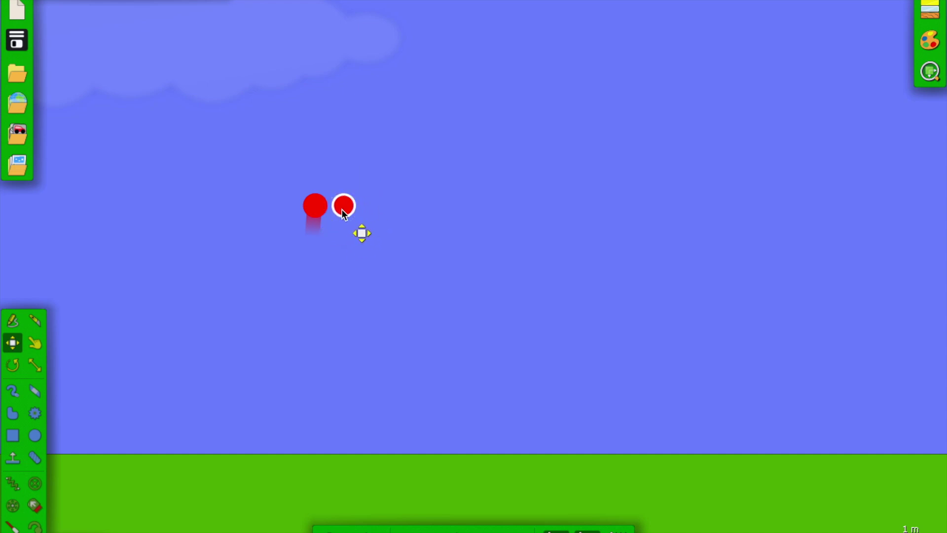
Step: Clone the red ball into an evenly spaced grid of four rows by four columns
{"action": "mouse_move", "coordinate": [387, 167]}
{"action": "left_mouse_down"}
{"action": "mouse_move", "coordinate": [291, 224]}
{"action": "mouse_move", "coordinate": [372, 207]}
{"action": "mouse_move", "coordinate": [371, 290]}
{"action": "left_mouse_up"}
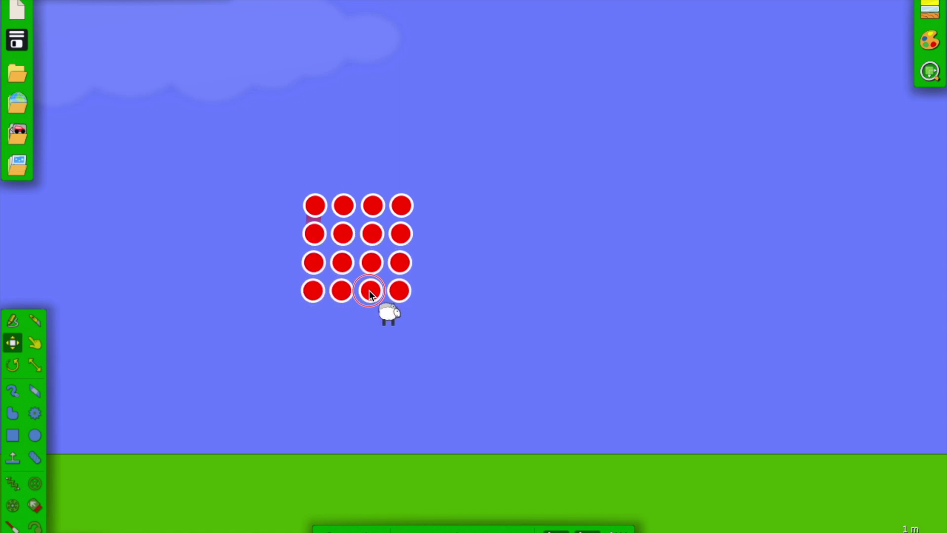
{"action": "left_click", "coordinate": [242, 278]}
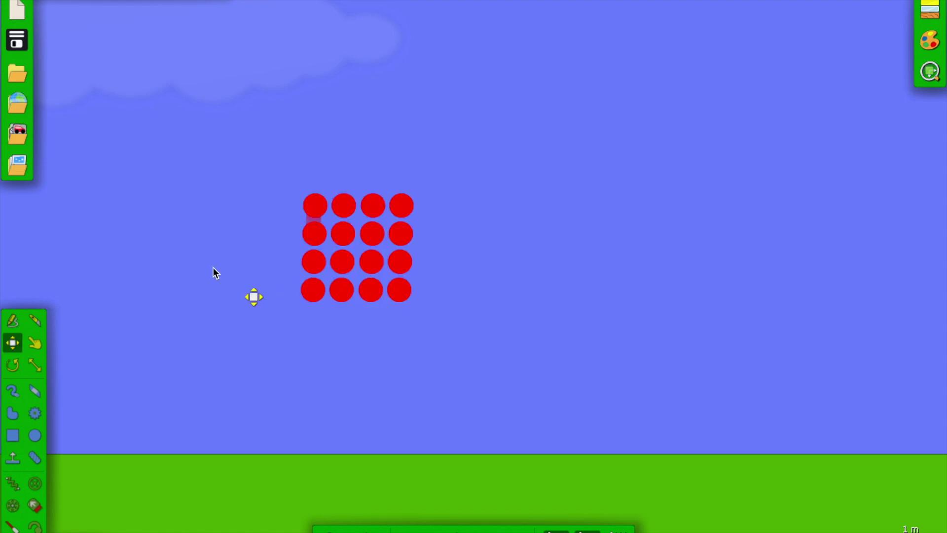
{"action": "left_click", "coordinate": [302, 220]}
{"action": "left_click", "coordinate": [344, 203]}
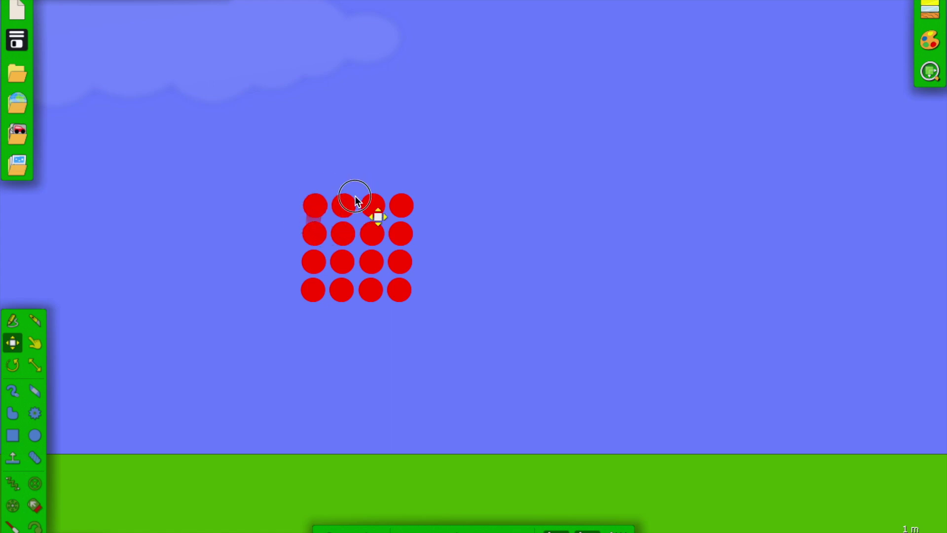
Step: Recolor the second, third and fourth balls of the top row orange, yellow and lime green
{"action": "right_click", "coordinate": [345, 210]}
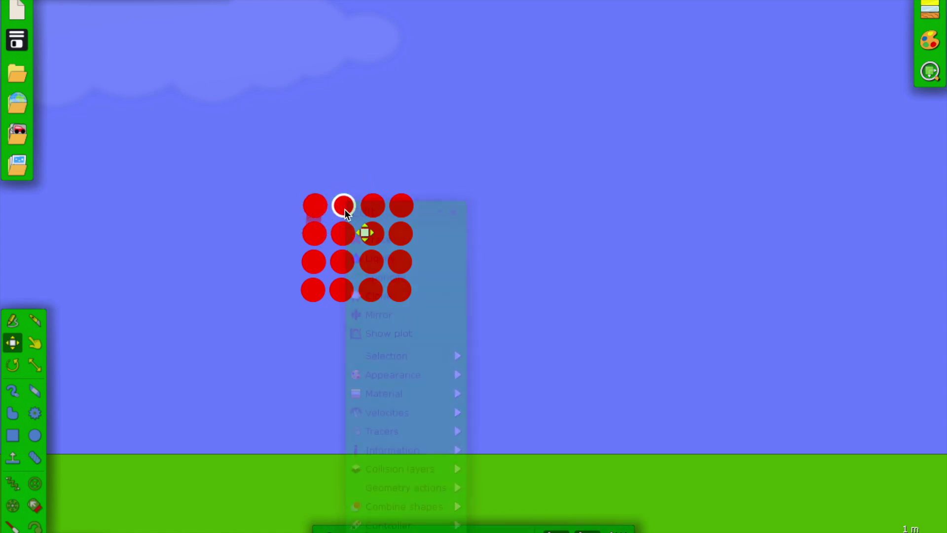
{"action": "mouse_move", "coordinate": [395, 379]}
{"action": "left_click", "coordinate": [536, 143]}
{"action": "left_click_drag", "start_coordinate": [388, 185], "coordinate": [356, 216]}
{"action": "right_click", "coordinate": [369, 210]}
{"action": "left_click", "coordinate": [537, 151]}
{"action": "right_click", "coordinate": [398, 211]}
{"action": "left_click", "coordinate": [537, 159]}
Step: Recolor the second row of balls, in order, green, cyan, light blue and dark blue
{"action": "right_click", "coordinate": [315, 234]}
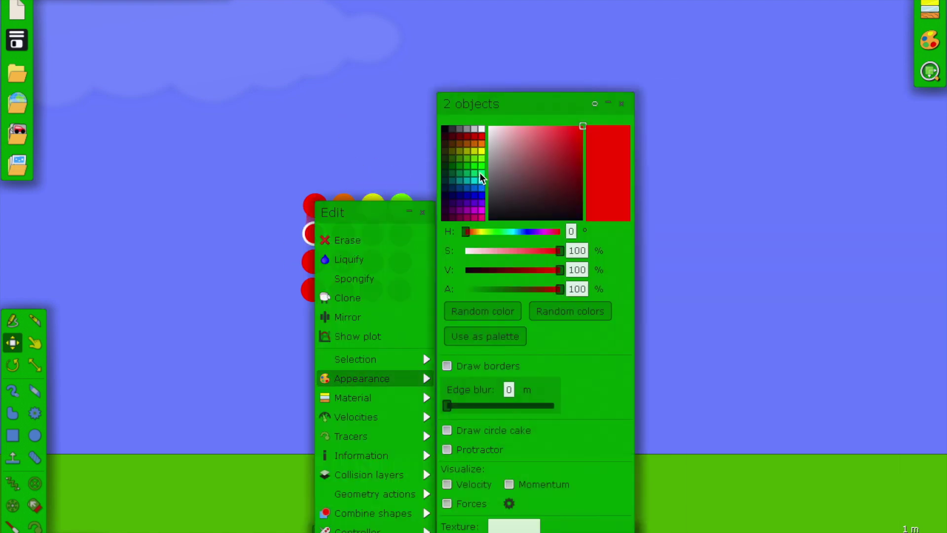
{"action": "left_click", "coordinate": [468, 167]}
{"action": "left_click", "coordinate": [424, 209]}
{"action": "left_click", "coordinate": [342, 234]}
{"action": "right_click", "coordinate": [342, 234]}
{"action": "left_click", "coordinate": [508, 181]}
{"action": "left_click", "coordinate": [372, 234]}
{"action": "right_click", "coordinate": [372, 234]}
{"action": "left_click", "coordinate": [539, 189]}
{"action": "right_click", "coordinate": [398, 241]}
{"action": "left_click", "coordinate": [563, 196]}
Step: Recolor the third row of balls, in order, purple, magenta, white and black
{"action": "right_click", "coordinate": [313, 266]}
{"action": "mouse_move", "coordinate": [327, 383]}
{"action": "left_click", "coordinate": [479, 203]}
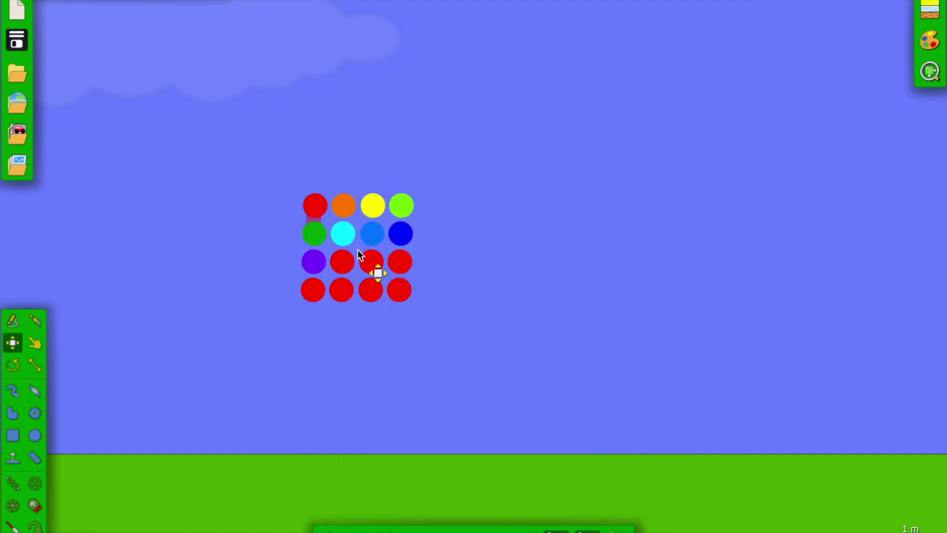
{"action": "right_click", "coordinate": [346, 262]}
{"action": "mouse_move", "coordinate": [395, 378]}
{"action": "left_click", "coordinate": [513, 211]}
{"action": "right_click", "coordinate": [369, 264]}
{"action": "left_click", "coordinate": [558, 224]}
{"action": "right_click", "coordinate": [402, 263]}
{"action": "left_click", "coordinate": [610, 224]}
Step: Recolor the first three balls of the bottom row dark green, olive and brown
{"action": "right_click", "coordinate": [312, 290]}
{"action": "mouse_move", "coordinate": [327, 381]}
{"action": "left_click", "coordinate": [449, 159]}
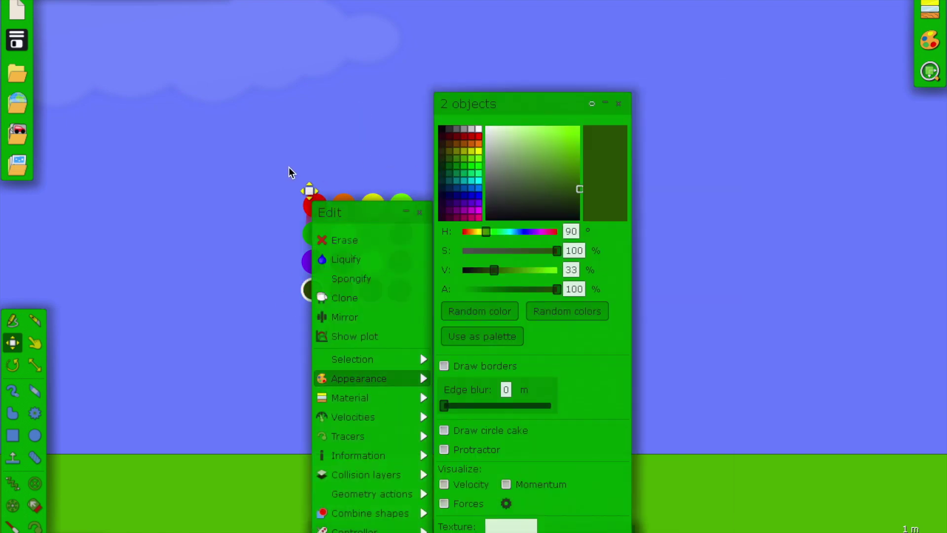
{"action": "right_click", "coordinate": [341, 288]}
{"action": "mouse_move", "coordinate": [365, 379]}
{"action": "left_click", "coordinate": [490, 150]}
{"action": "left_click", "coordinate": [372, 290]}
{"action": "right_click", "coordinate": [372, 289]}
{"action": "mouse_move", "coordinate": [425, 379]}
{"action": "left_click", "coordinate": [528, 147]}
Step: Try several palette colors on the last ball of the bottom row and settle on dark purple with hue 270 and value 50%
{"action": "left_click", "coordinate": [400, 290]}
{"action": "right_click", "coordinate": [400, 290]}
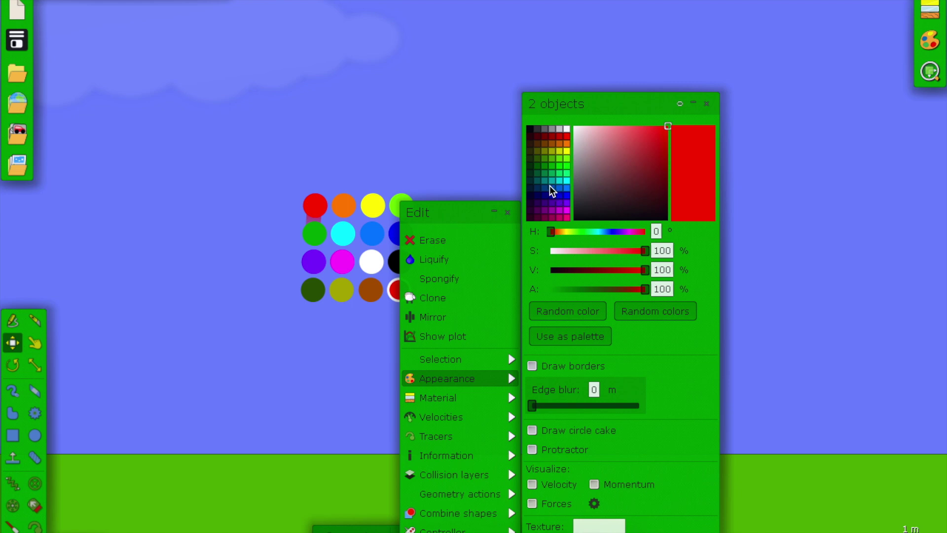
{"action": "left_click", "coordinate": [545, 174]}
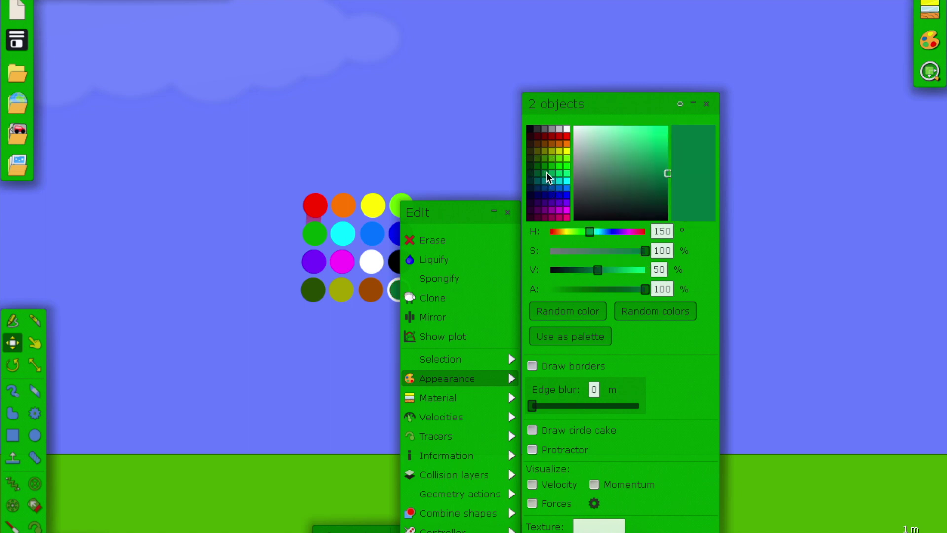
{"action": "left_click", "coordinate": [566, 174]}
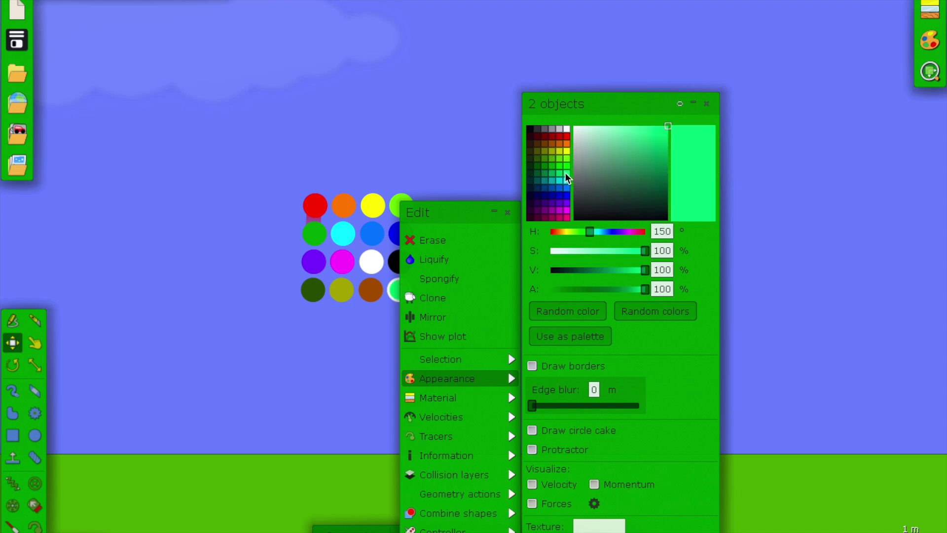
{"action": "left_click", "coordinate": [550, 210]}
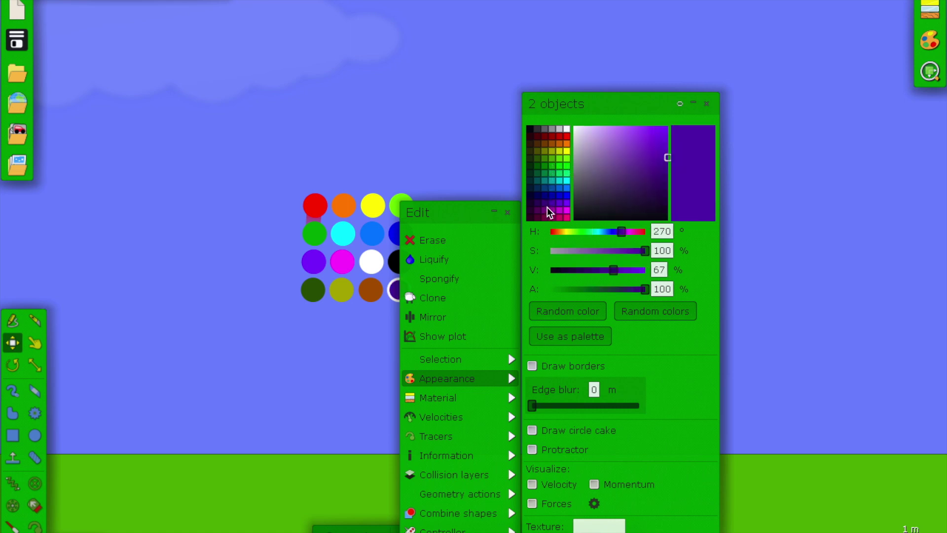
{"action": "left_click", "coordinate": [541, 203]}
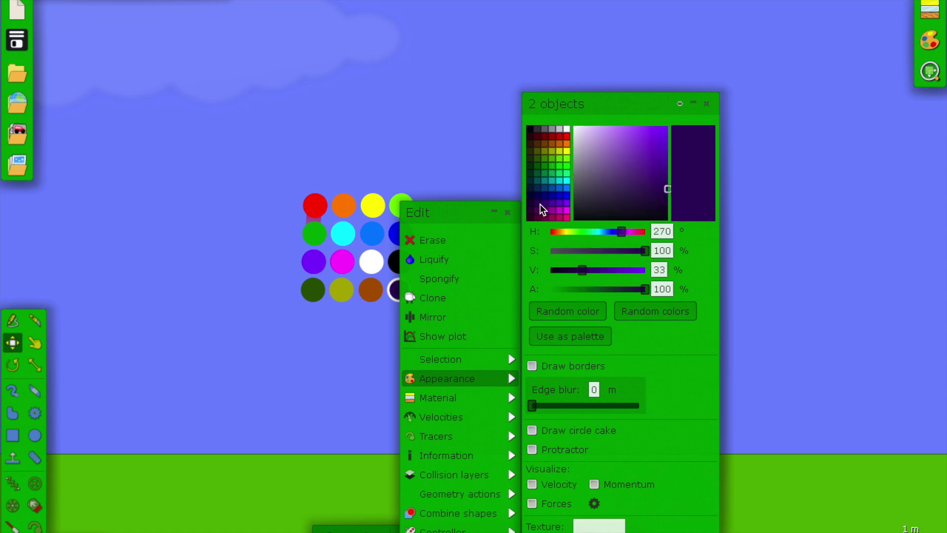
{"action": "left_click", "coordinate": [545, 204]}
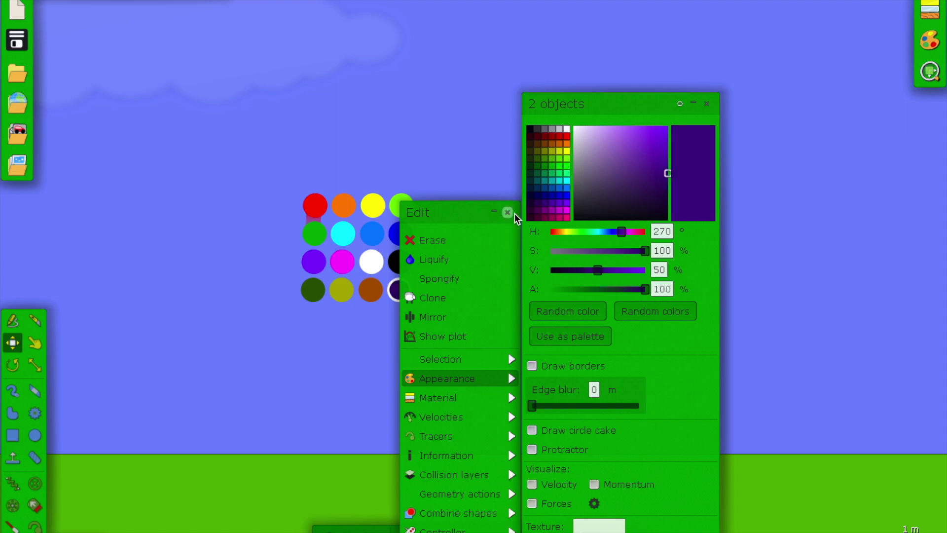
{"action": "left_click", "coordinate": [507, 213]}
{"action": "left_click", "coordinate": [430, 193]}
Step: Run the simulation twice to watch the colored balls fall with their tracers, undoing each run
{"action": "key", "text": "space"}
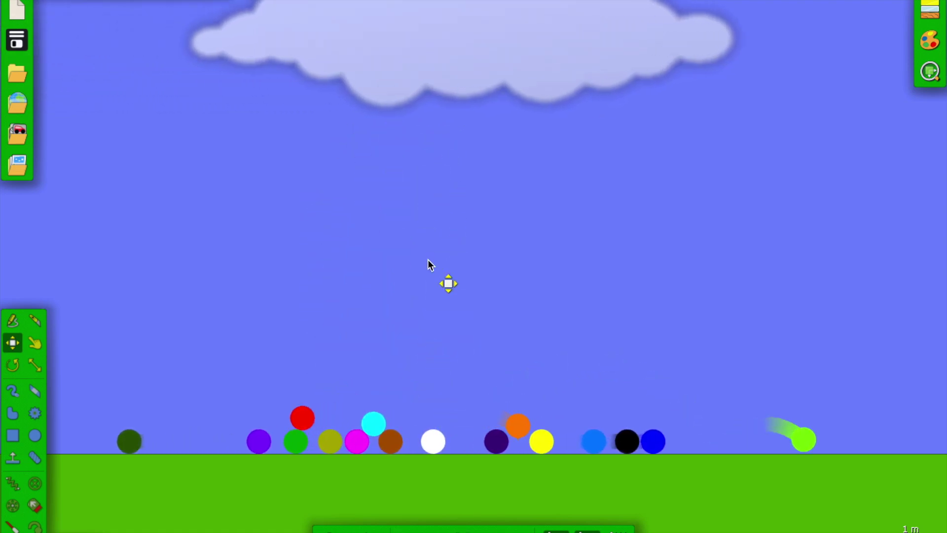
{"action": "key", "text": "ctrl+z"}
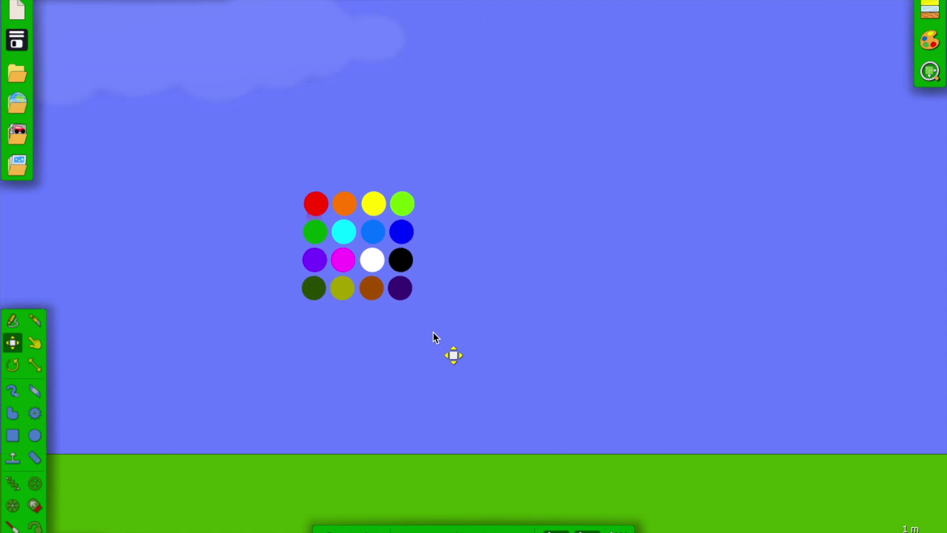
{"action": "key", "text": "space"}
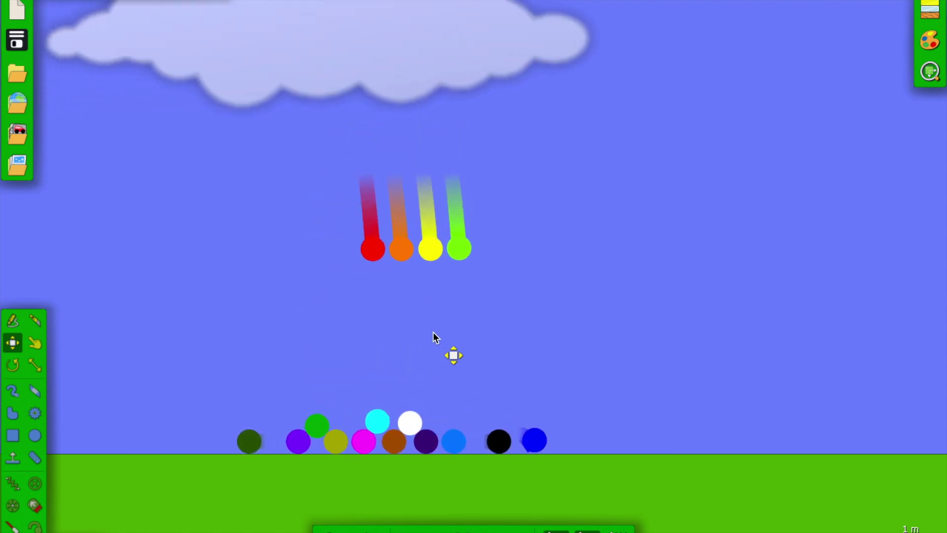
{"action": "key", "text": "ctrl+z"}
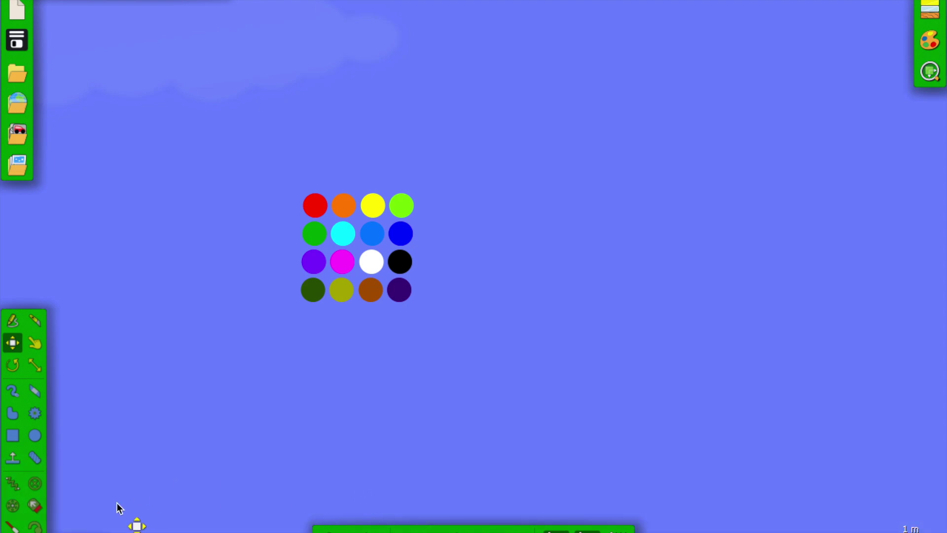
Step: Draw a large circle with an area of about 12.7 m² beside the ball grid and view its information
{"action": "left_click", "coordinate": [34, 435]}
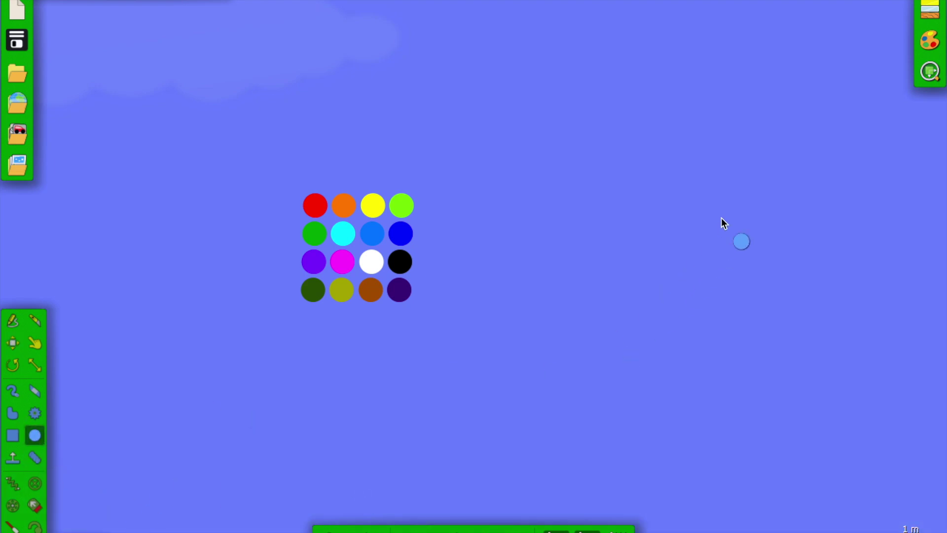
{"action": "left_click_drag", "start_coordinate": [738, 212], "coordinate": [680, 364]}
{"action": "right_click", "coordinate": [725, 285]}
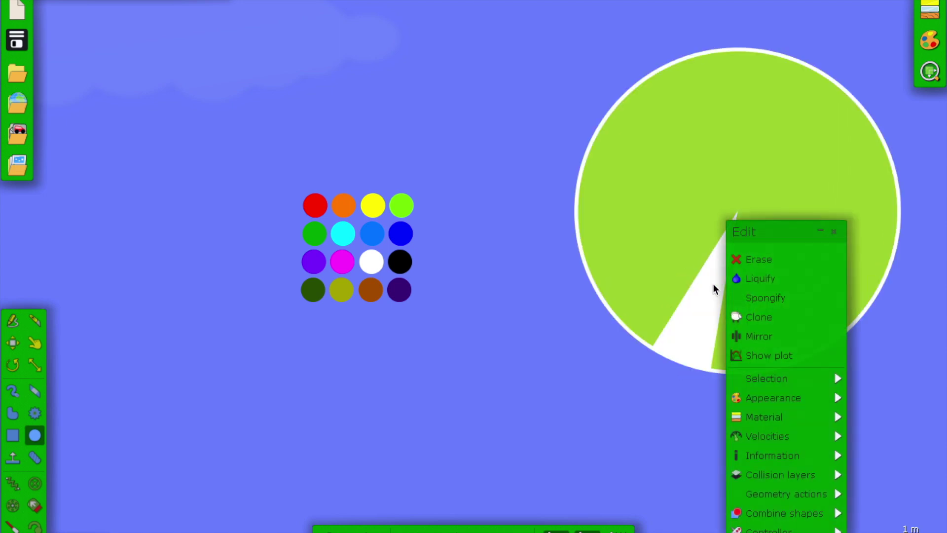
{"action": "mouse_move", "coordinate": [742, 450]}
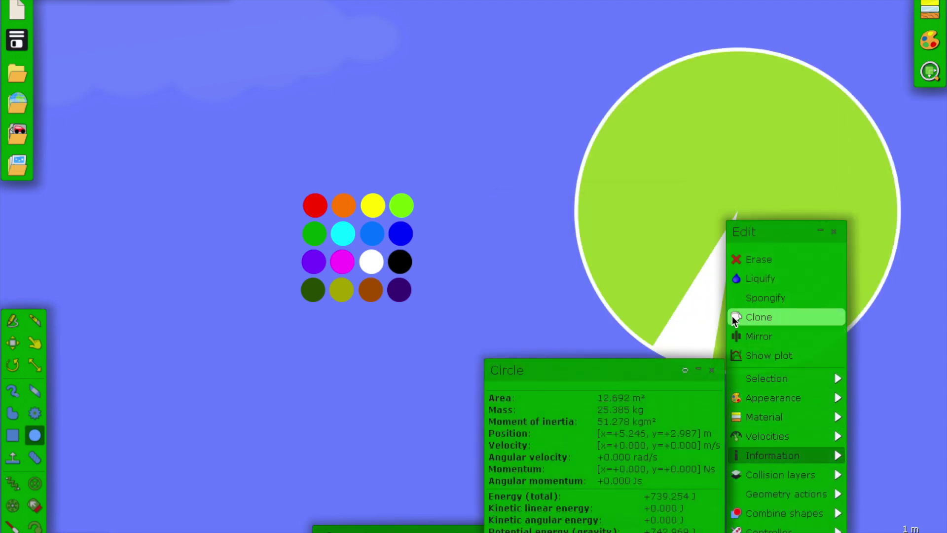
Step: Color the large circle black and turn off its circle cake and borders
{"action": "mouse_move", "coordinate": [745, 395]}
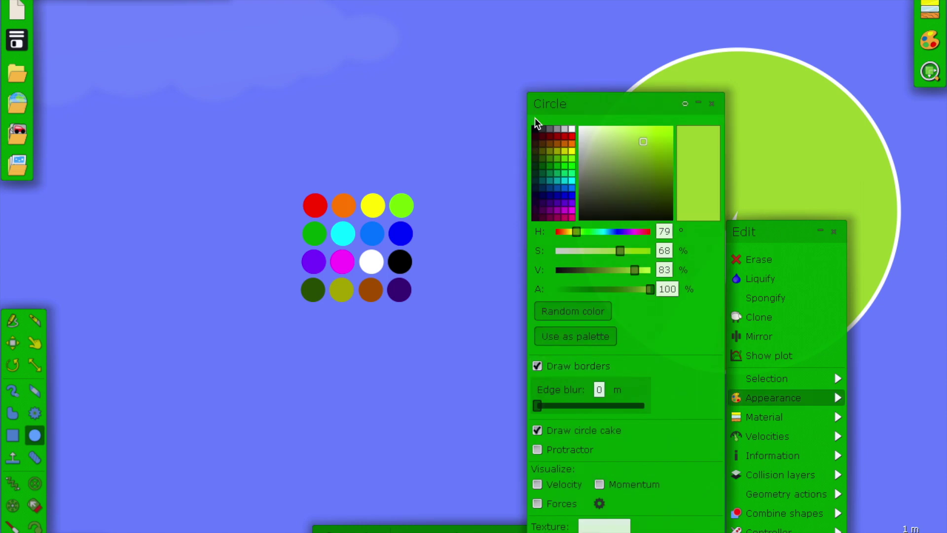
{"action": "left_click", "coordinate": [535, 129]}
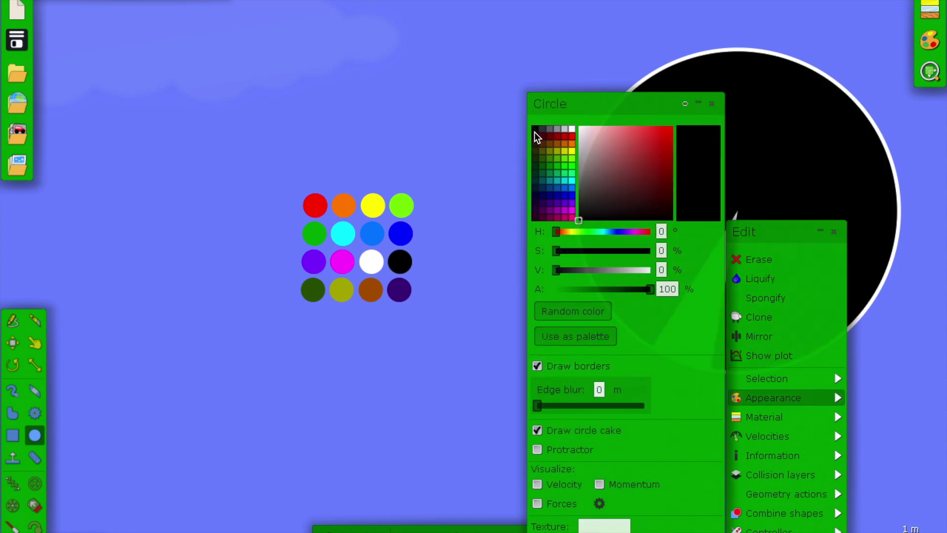
{"action": "left_click", "coordinate": [537, 430]}
{"action": "left_click", "coordinate": [537, 366]}
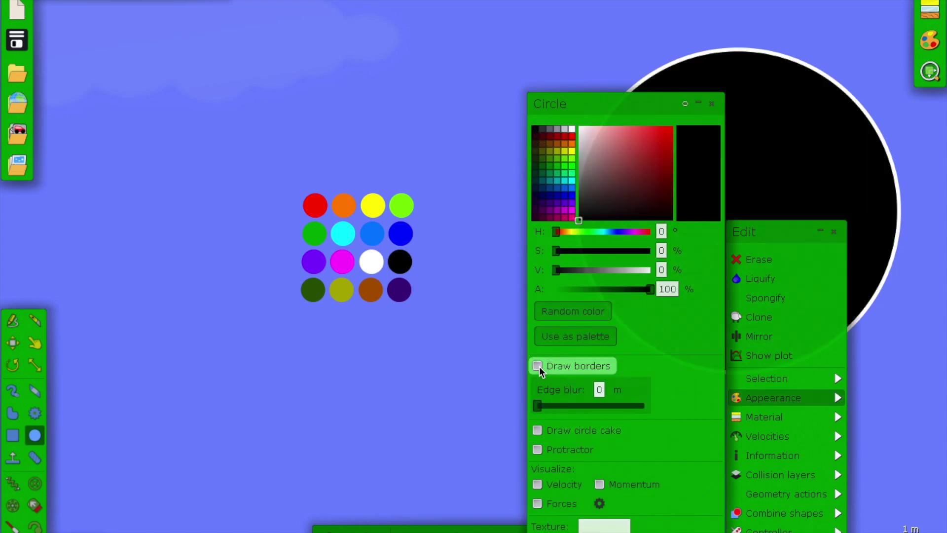
{"action": "mouse_move", "coordinate": [753, 512]}
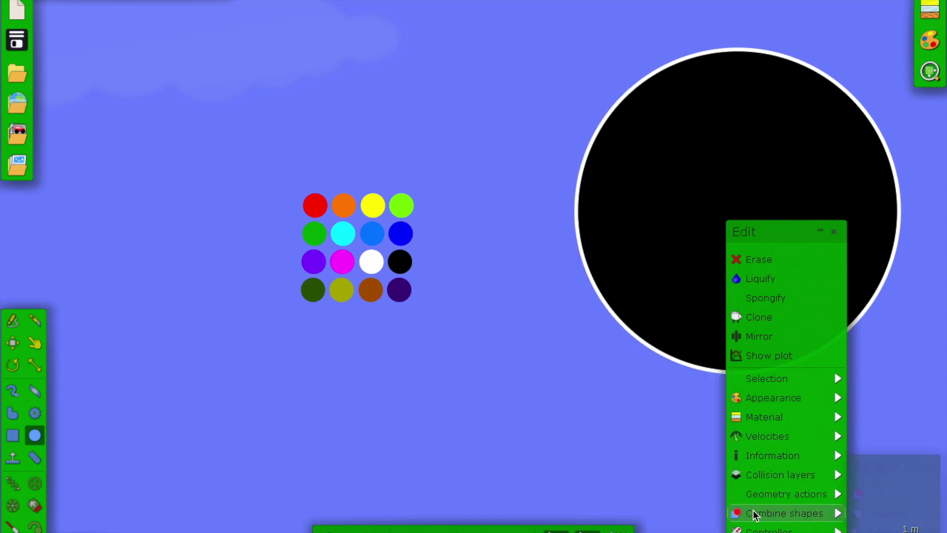
{"action": "mouse_move", "coordinate": [752, 489]}
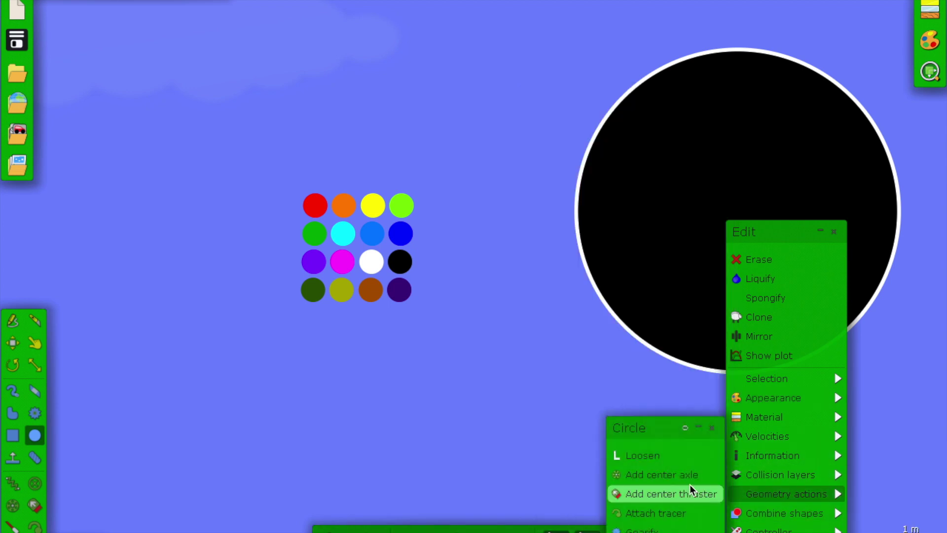
{"action": "left_click", "coordinate": [593, 387]}
{"action": "left_click", "coordinate": [706, 249]}
{"action": "right_click", "coordinate": [706, 249]}
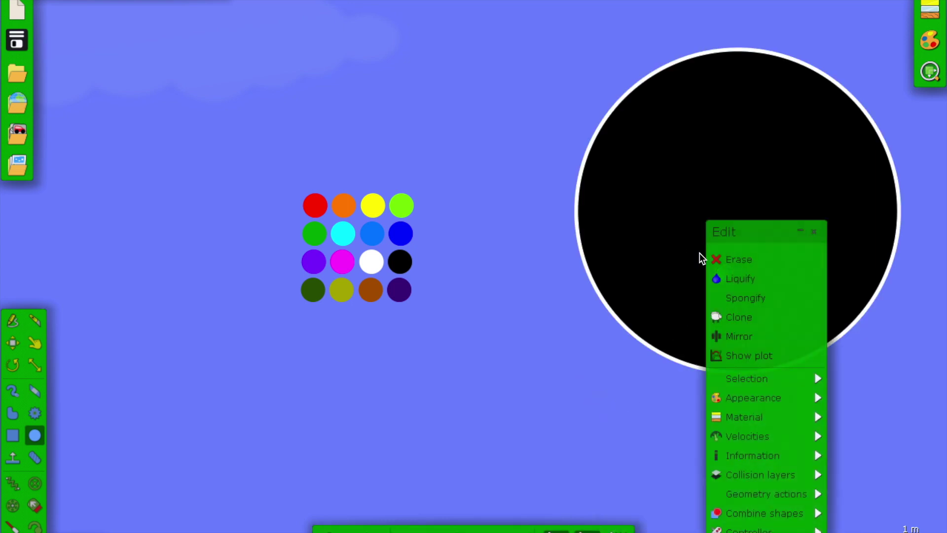
{"action": "left_click", "coordinate": [648, 284]}
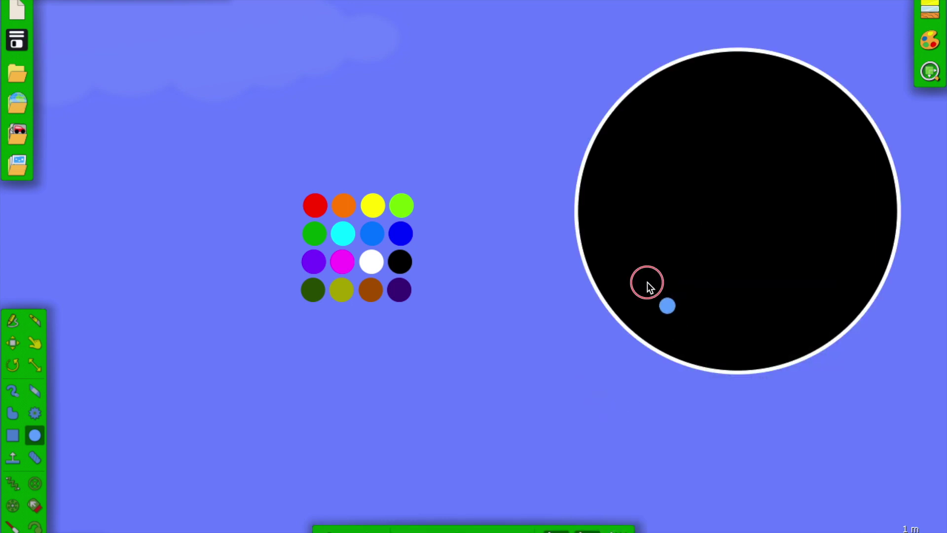
{"action": "key", "text": "s"}
{"action": "mouse_move", "coordinate": [575, 375]}
{"action": "left_mouse_down"}
{"action": "mouse_move", "coordinate": [600, 348]}
{"action": "mouse_move", "coordinate": [585, 373]}
{"action": "left_mouse_up"}
{"action": "key", "text": "ctrl+z"}
{"action": "key", "text": "ctrl+z"}
{"action": "left_click_drag", "start_coordinate": [652, 272], "coordinate": [658, 269]}
{"action": "left_click_drag", "start_coordinate": [574, 375], "coordinate": [589, 357]}
{"action": "key", "text": "ctrl+z"}
{"action": "left_click_drag", "start_coordinate": [669, 267], "coordinate": [435, 386], "text": "ctrl"}
{"action": "left_click_drag", "start_coordinate": [727, 243], "coordinate": [576, 263], "text": "ctrl"}
{"action": "left_click", "coordinate": [465, 272]}
{"action": "left_click", "coordinate": [13, 343]}
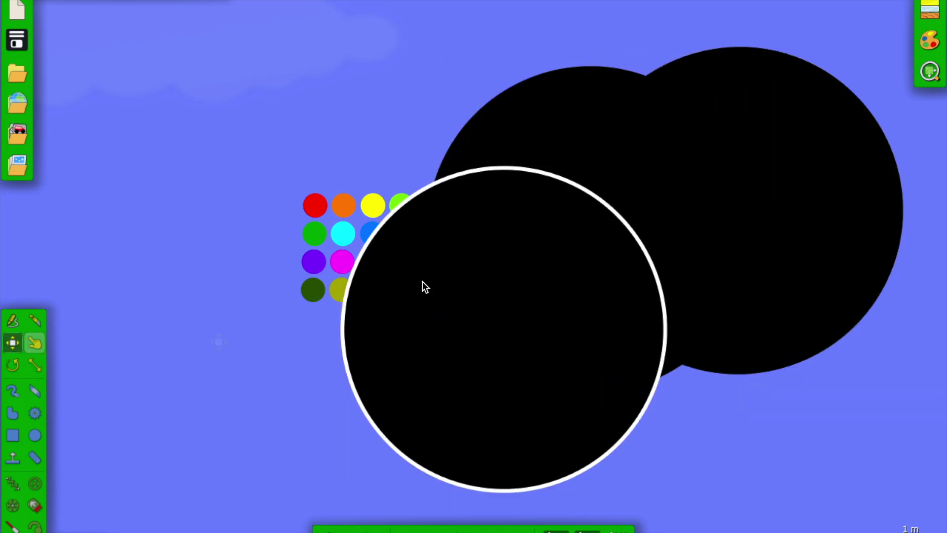
{"action": "key", "text": "ctrl+z"}
{"action": "key", "text": "ctrl+z"}
Step: Place a copy of the black circle over the original and scale it down slightly about the same center
{"action": "mouse_move", "coordinate": [756, 194]}
{"action": "left_mouse_down"}
{"action": "mouse_move", "coordinate": [747, 208]}
{"action": "mouse_move", "coordinate": [753, 195]}
{"action": "left_mouse_up"}
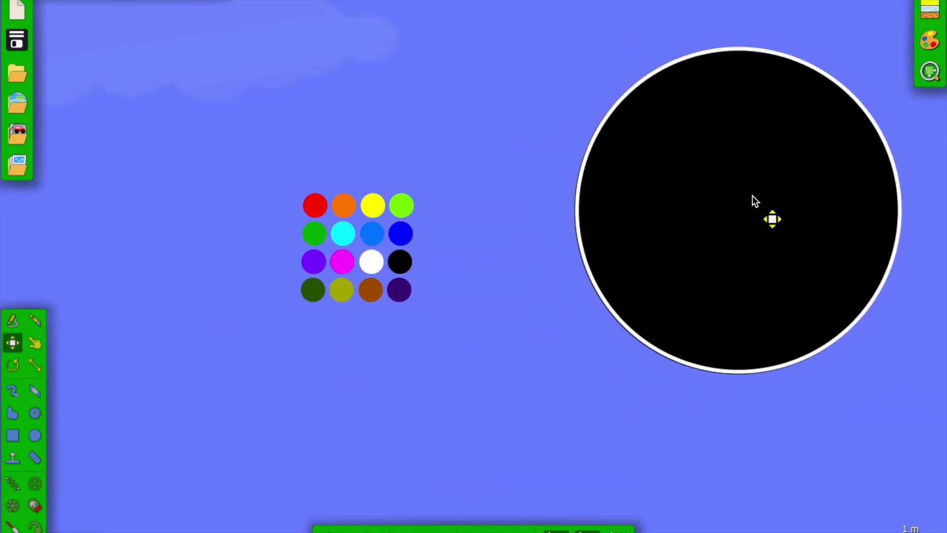
{"action": "right_click", "coordinate": [607, 203]}
{"action": "left_click", "coordinate": [494, 333]}
{"action": "key", "text": "s"}
{"action": "left_click_drag", "start_coordinate": [573, 372], "coordinate": [595, 355]}
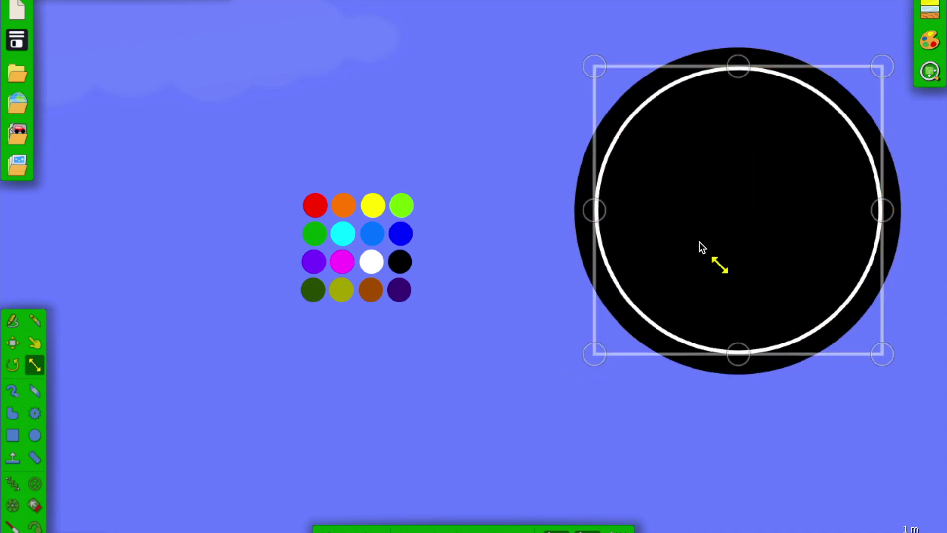
Step: Subtract the smaller inner circle from the large black circle to leave a hollow ring
{"action": "left_click", "coordinate": [700, 242]}
{"action": "left_click", "coordinate": [594, 289]}
{"action": "right_click", "coordinate": [726, 237]}
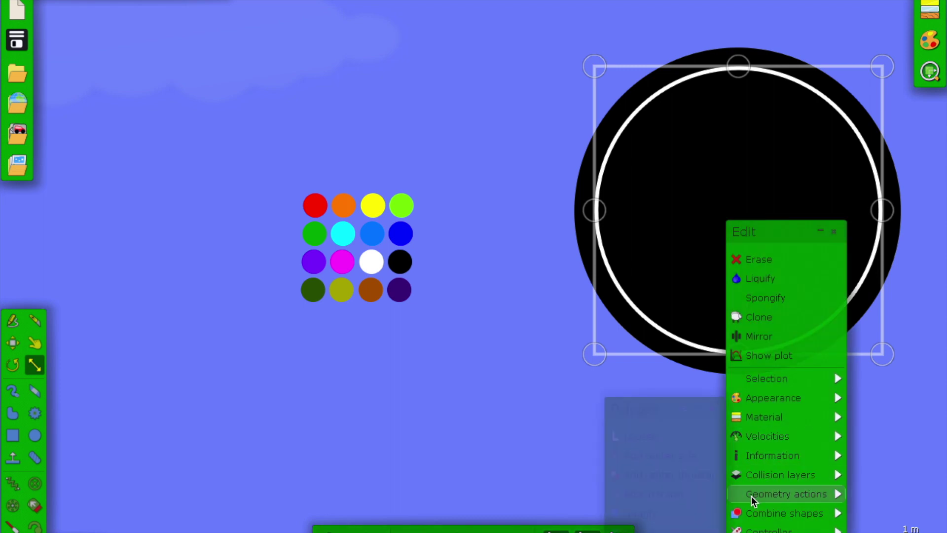
{"action": "mouse_move", "coordinate": [751, 510]}
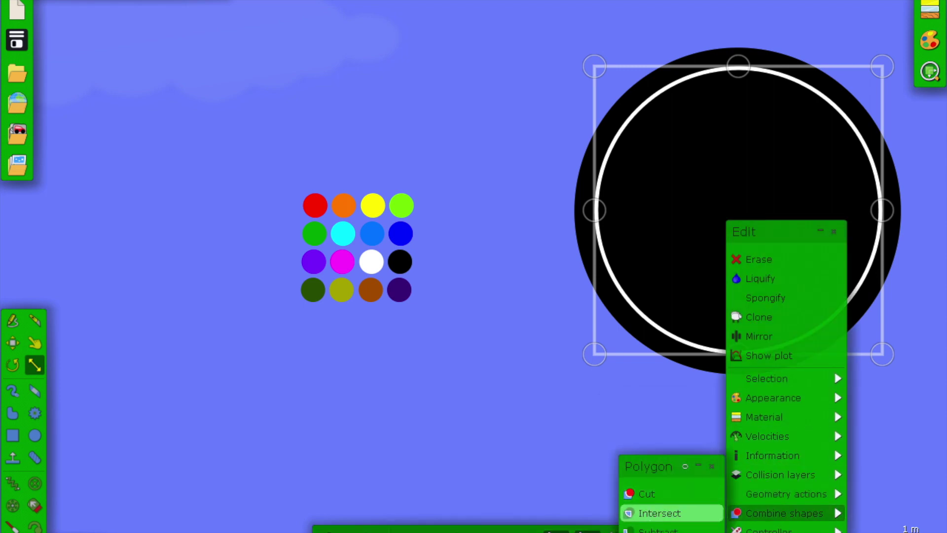
{"action": "left_click", "coordinate": [658, 529]}
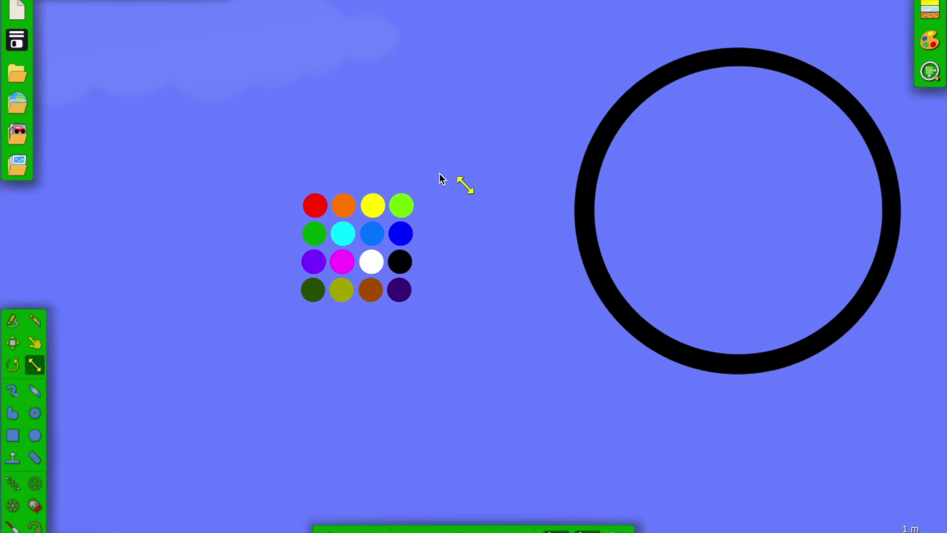
Step: Select all sixteen colored balls and move them together inside the black ring
{"action": "scroll", "coordinate": [411, 244], "scroll_direction": "right", "scroll_amount": 3}
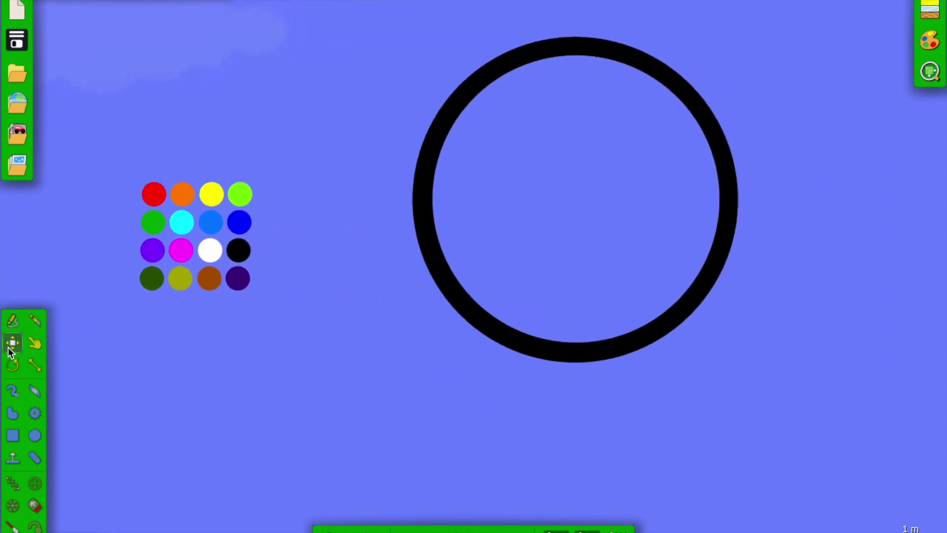
{"action": "left_click_drag", "start_coordinate": [288, 153], "coordinate": [117, 358]}
{"action": "left_click_drag", "start_coordinate": [150, 281], "coordinate": [541, 232]}
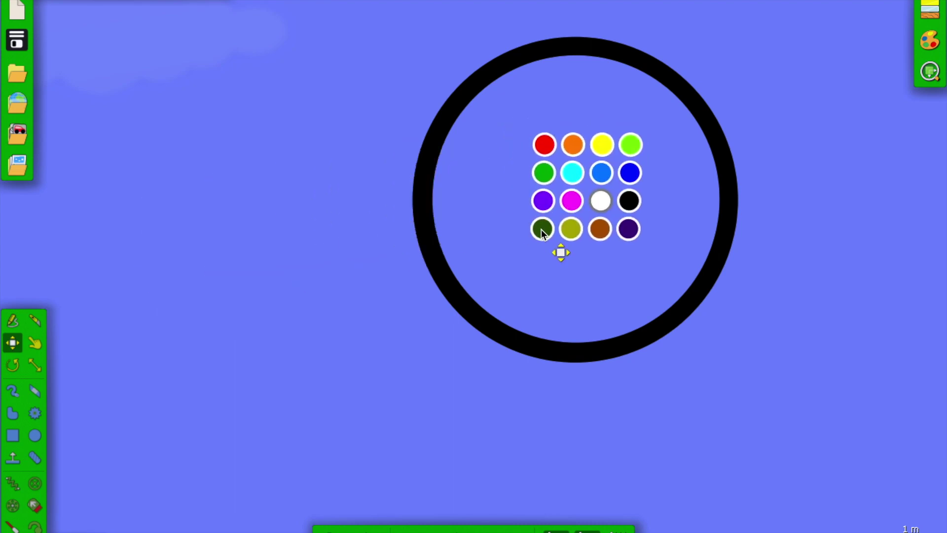
Step: Paste a copy of the sixteen balls beside the ring, outside it, and glue the copy to the background
{"action": "key", "text": "ctrl+v"}
{"action": "left_click_drag", "start_coordinate": [273, 224], "coordinate": [292, 191]}
{"action": "right_click", "coordinate": [292, 191]}
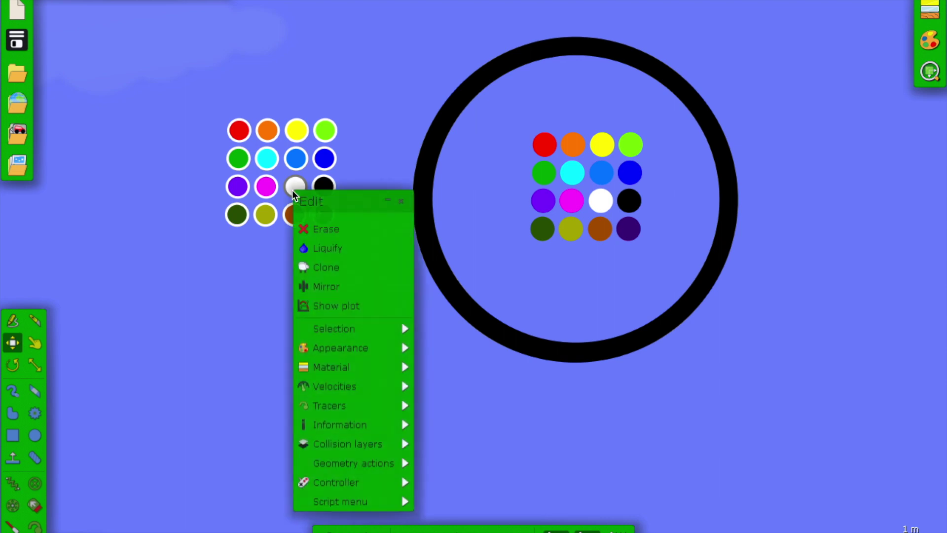
{"action": "mouse_move", "coordinate": [302, 352]}
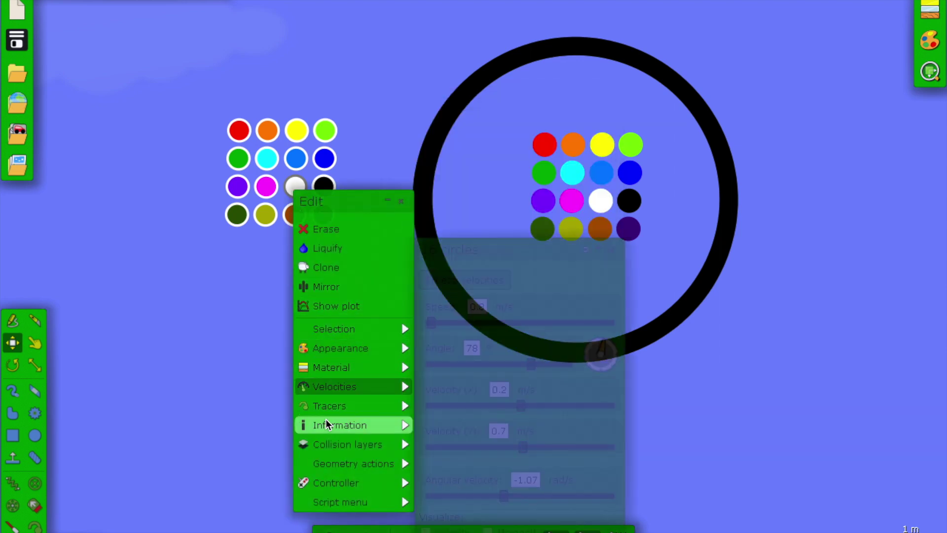
{"action": "mouse_move", "coordinate": [323, 465]}
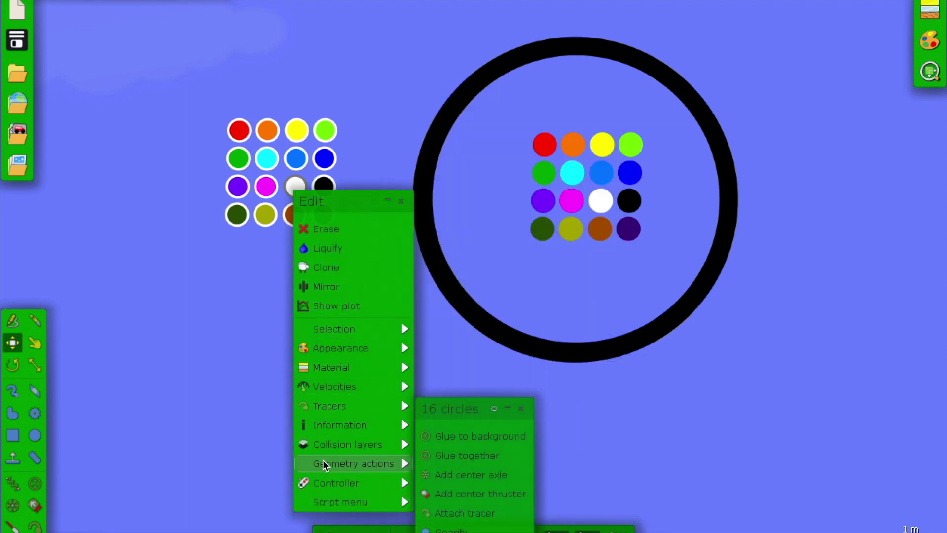
{"action": "left_click", "coordinate": [439, 436]}
Step: Test the simulation and undo the run, and move the sixteen loose balls out of the ring to below the glued copy
{"action": "key", "text": "space"}
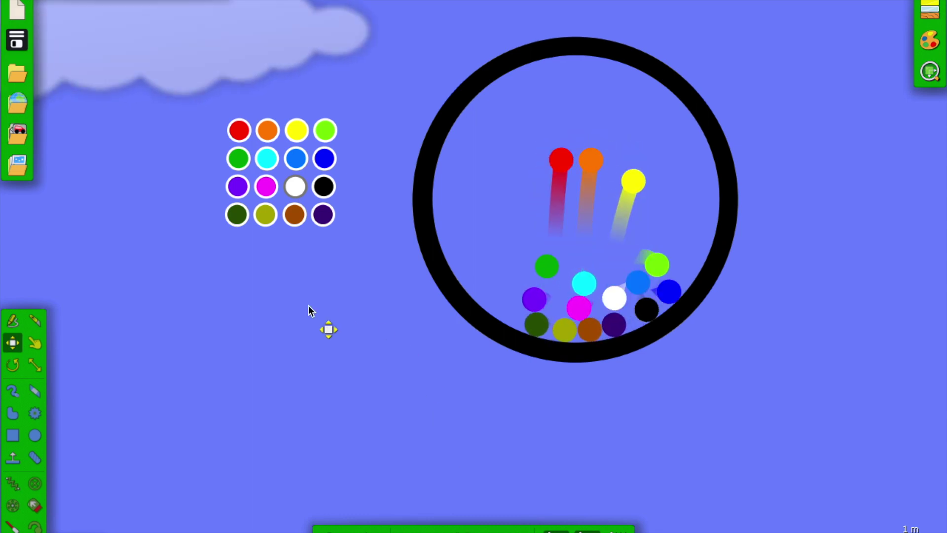
{"action": "key", "text": "ctrl+z"}
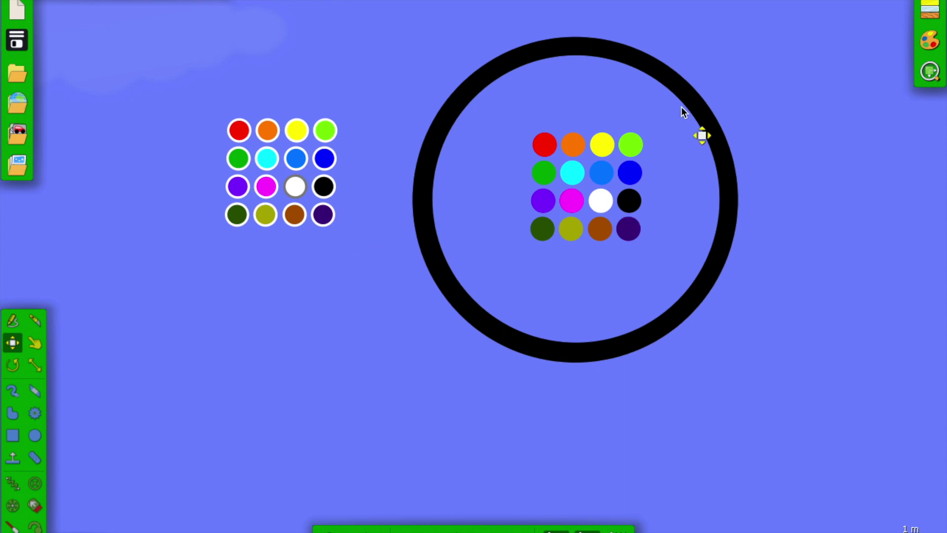
{"action": "left_click_drag", "start_coordinate": [664, 129], "coordinate": [233, 371]}
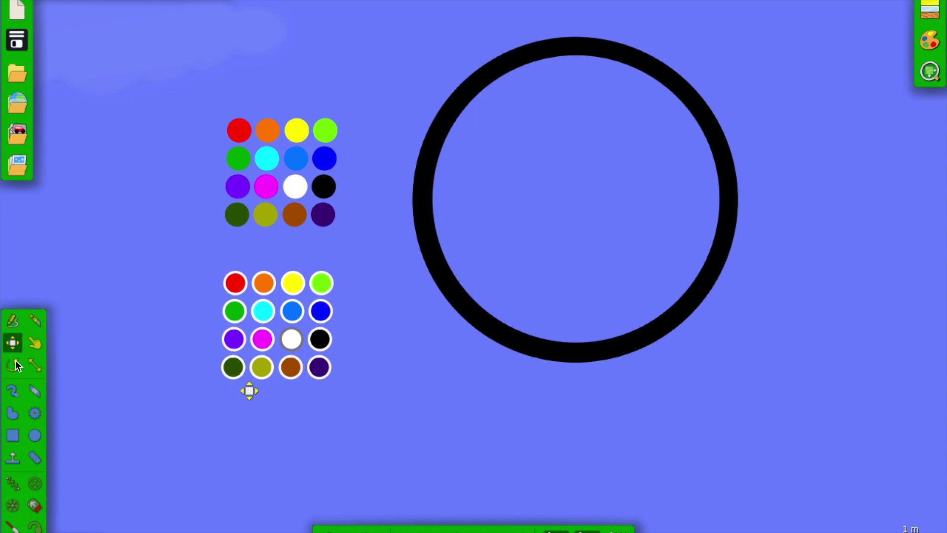
Step: Draw a narrow box spanning the ring's inner diameter and rotate it 90 degrees to lie horizontally across the middle
{"action": "left_click", "coordinate": [11, 437]}
{"action": "left_click_drag", "start_coordinate": [583, 55], "coordinate": [566, 344]}
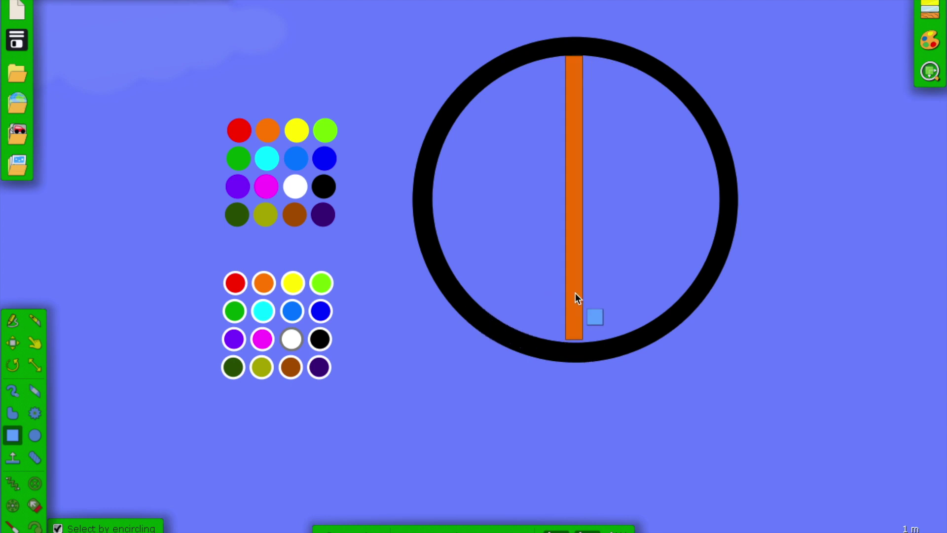
{"action": "right_click", "coordinate": [569, 256]}
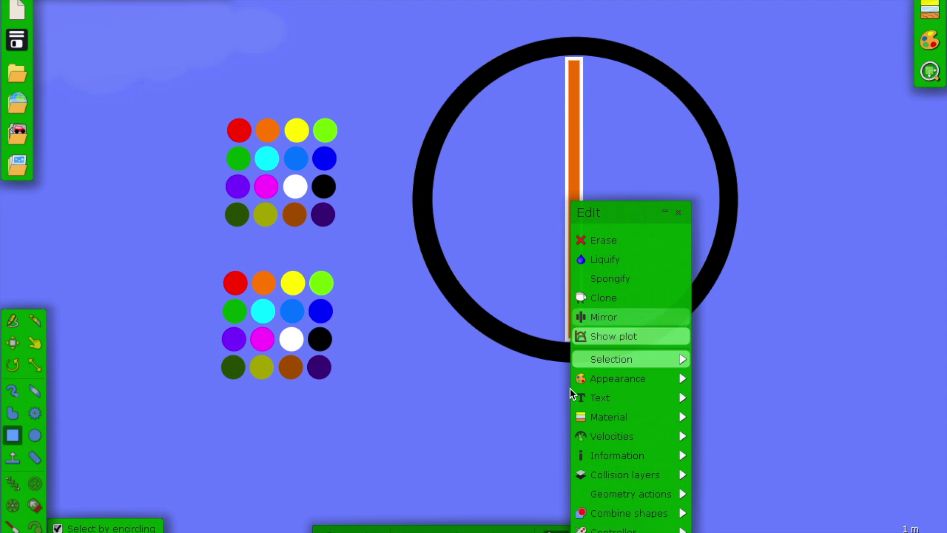
{"action": "mouse_move", "coordinate": [600, 496]}
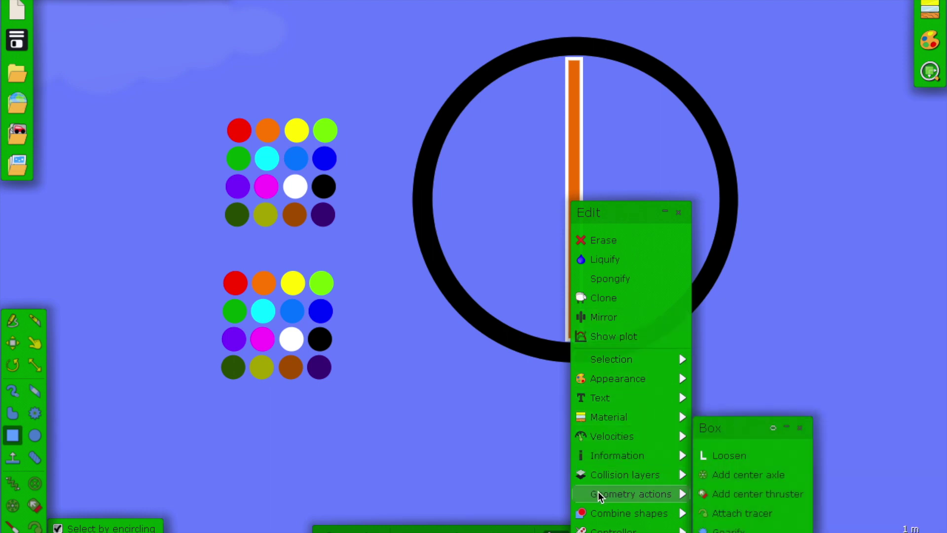
{"action": "left_click", "coordinate": [365, 412]}
{"action": "left_click", "coordinate": [12, 369]}
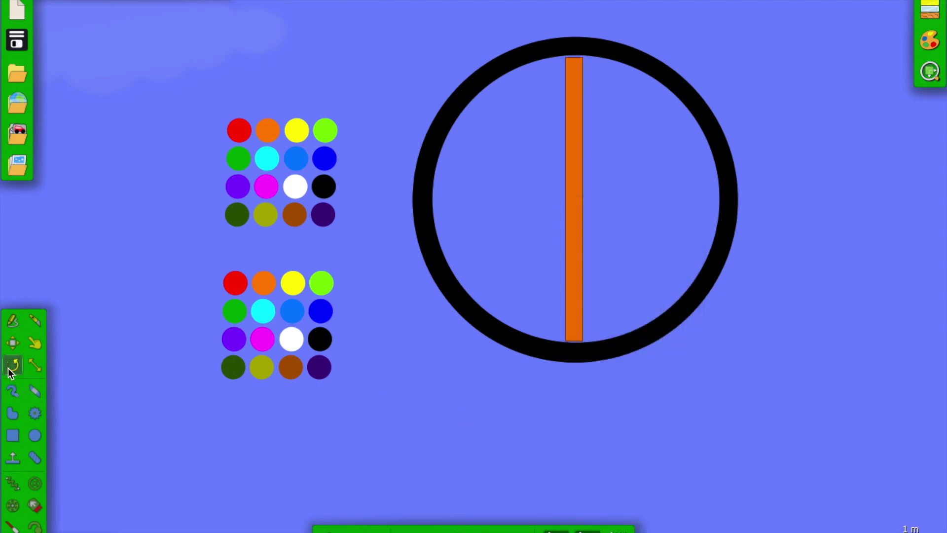
{"action": "left_click_drag", "start_coordinate": [571, 331], "coordinate": [526, 200]}
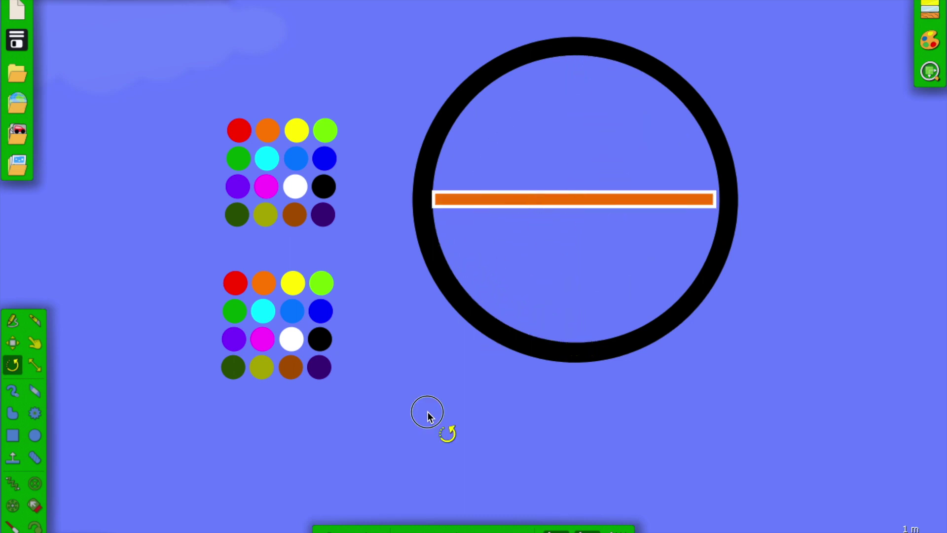
{"action": "left_click", "coordinate": [428, 413]}
Step: Color the horizontal bar inside the ring black
{"action": "left_click", "coordinate": [506, 200]}
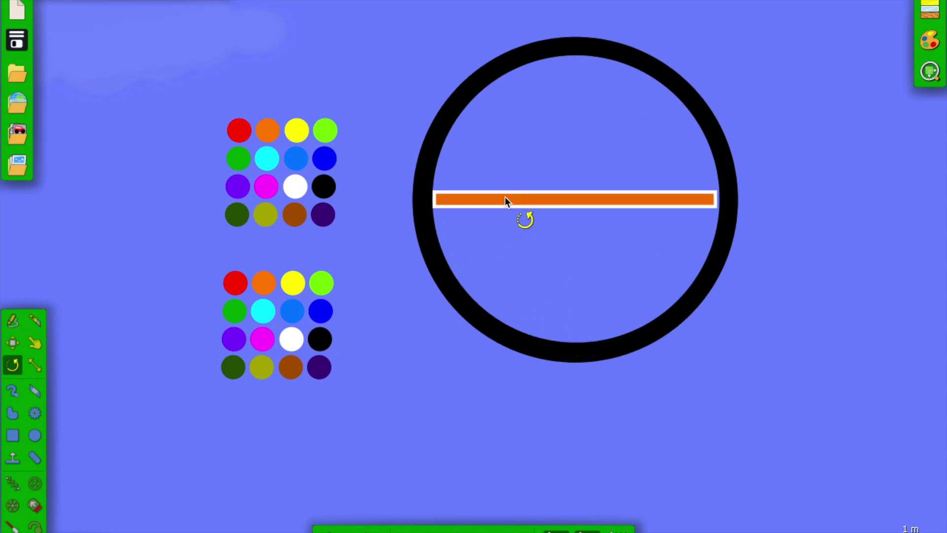
{"action": "right_click", "coordinate": [506, 199]}
{"action": "mouse_move", "coordinate": [540, 383]}
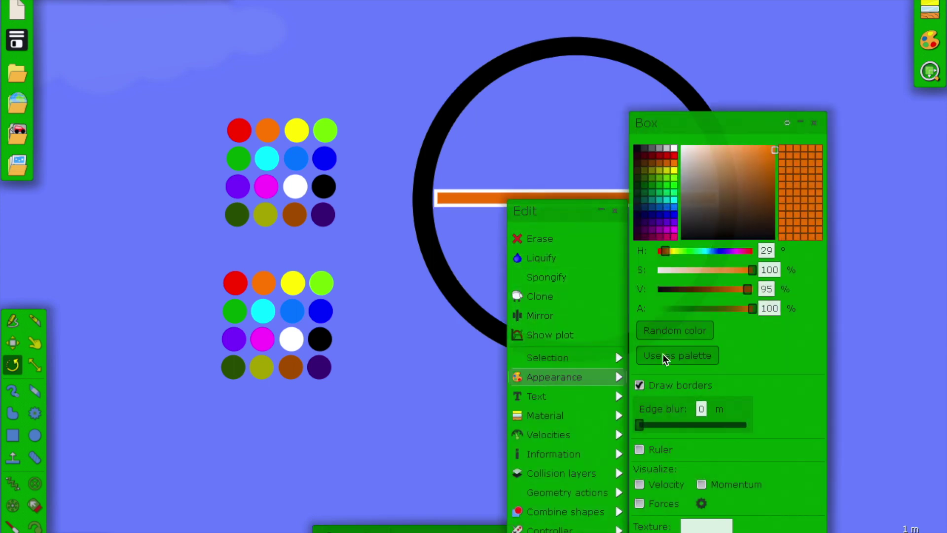
{"action": "left_click", "coordinate": [636, 148]}
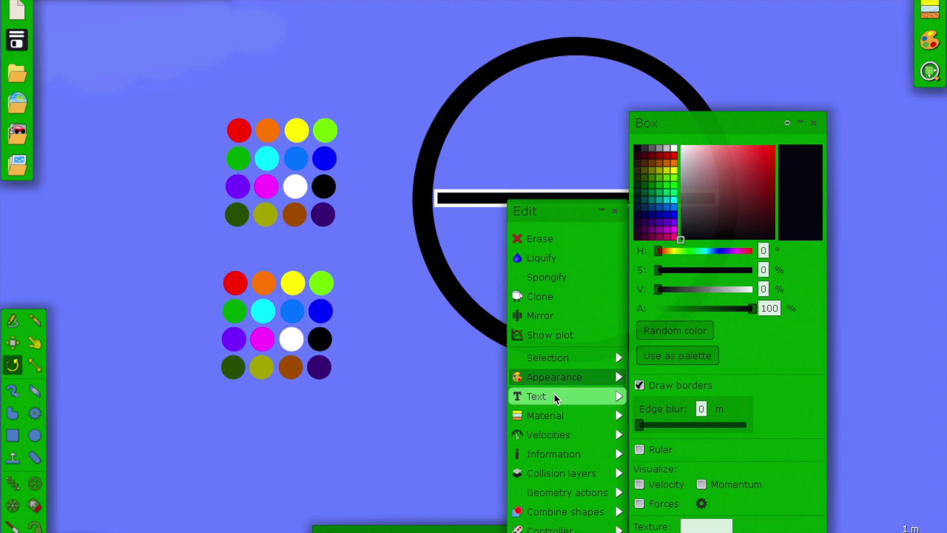
Step: Add a center axle to the black bar and loosen the bar from the background
{"action": "mouse_move", "coordinate": [531, 493]}
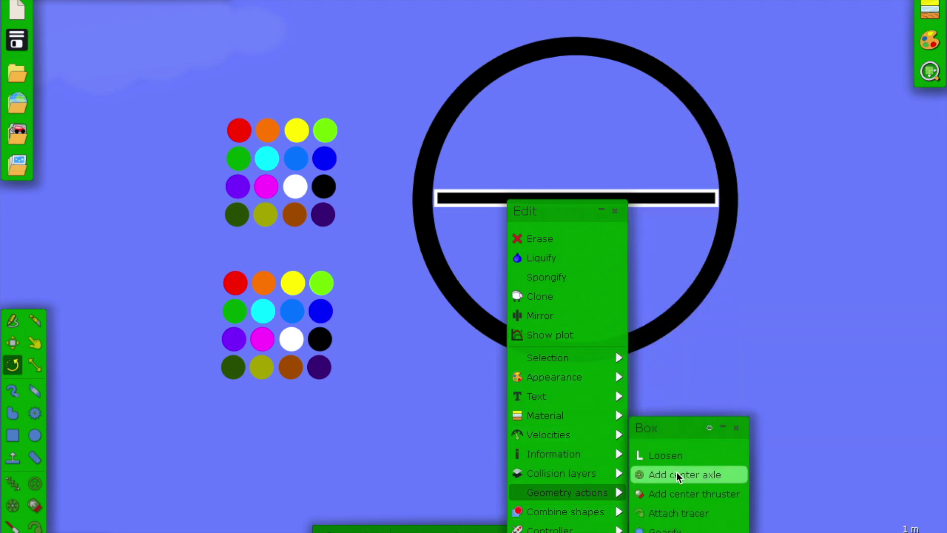
{"action": "left_click", "coordinate": [677, 474]}
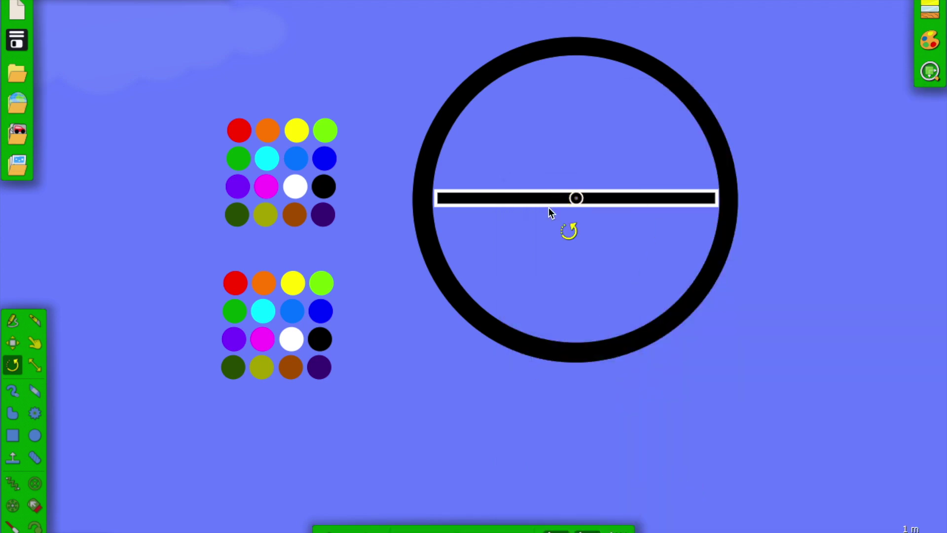
{"action": "right_click", "coordinate": [546, 199]}
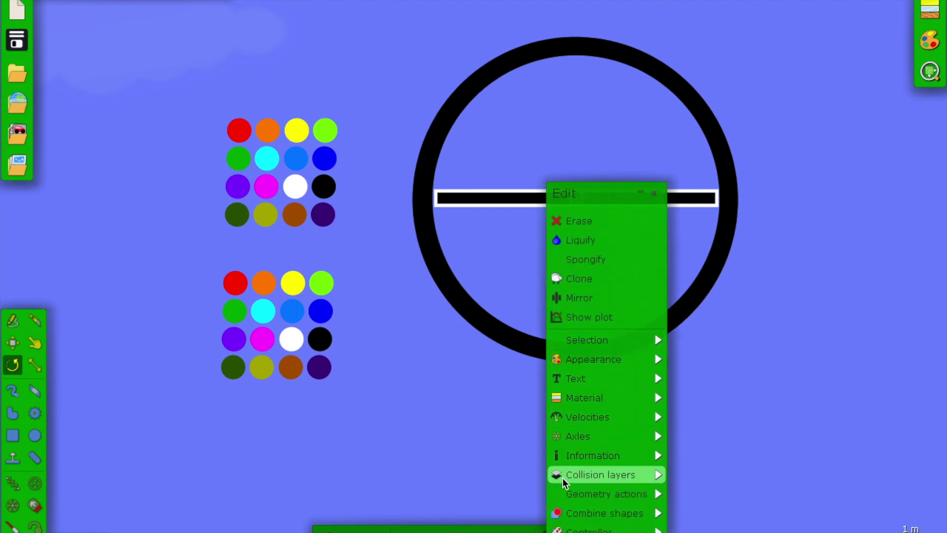
{"action": "mouse_move", "coordinate": [563, 500]}
{"action": "left_click", "coordinate": [693, 454]}
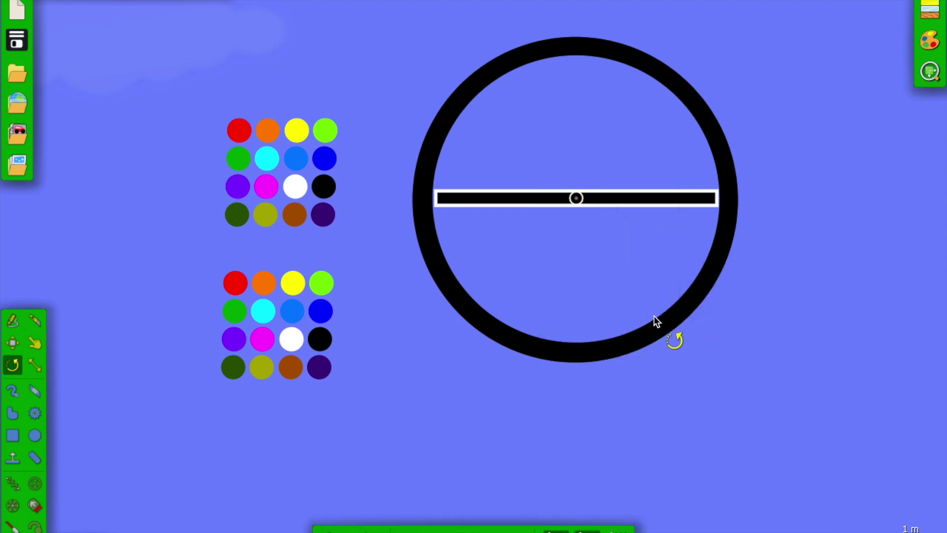
{"action": "key", "text": "space"}
{"action": "key", "text": "ctrl+z"}
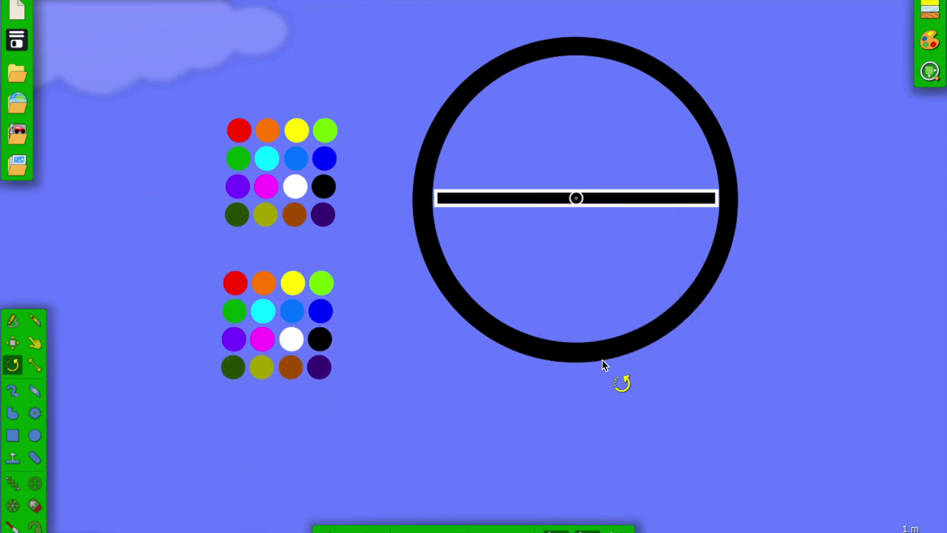
Step: Turn on the motor of the bar's axle with a speed of 3.5 rpm and a torque of 50000 Nm
{"action": "left_click", "coordinate": [479, 443]}
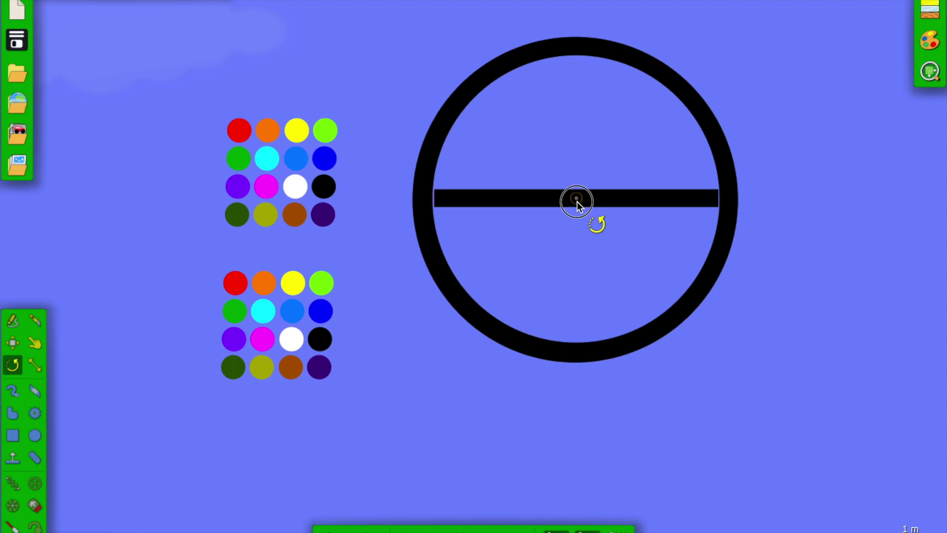
{"action": "right_click", "coordinate": [576, 201]}
{"action": "mouse_move", "coordinate": [612, 342]}
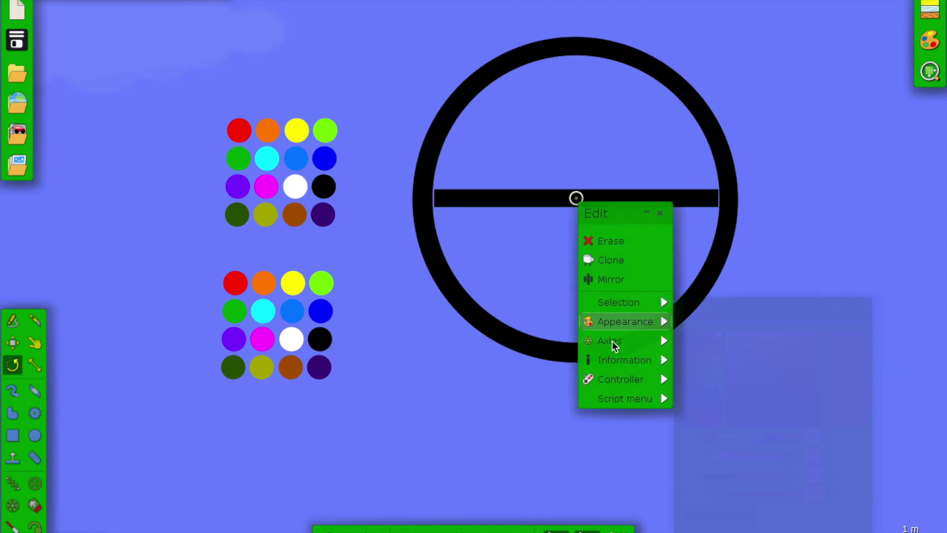
{"action": "left_click", "coordinate": [710, 373]}
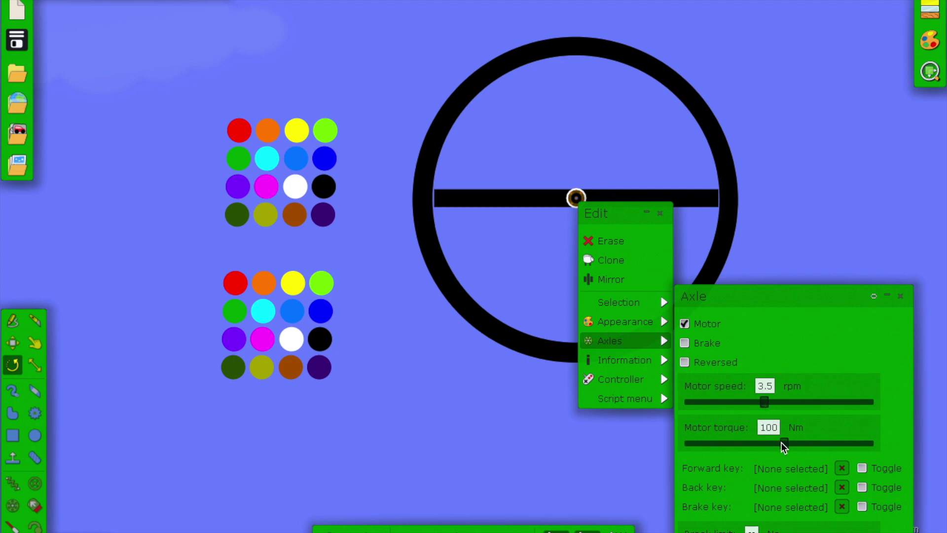
{"action": "left_click_drag", "start_coordinate": [784, 442], "coordinate": [910, 444]}
{"action": "left_click", "coordinate": [660, 213]}
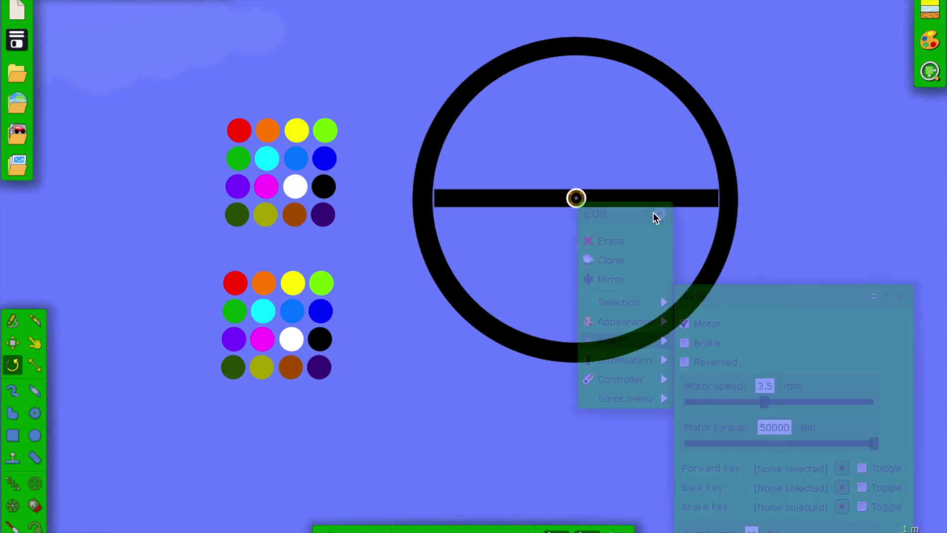
{"action": "left_click", "coordinate": [193, 364]}
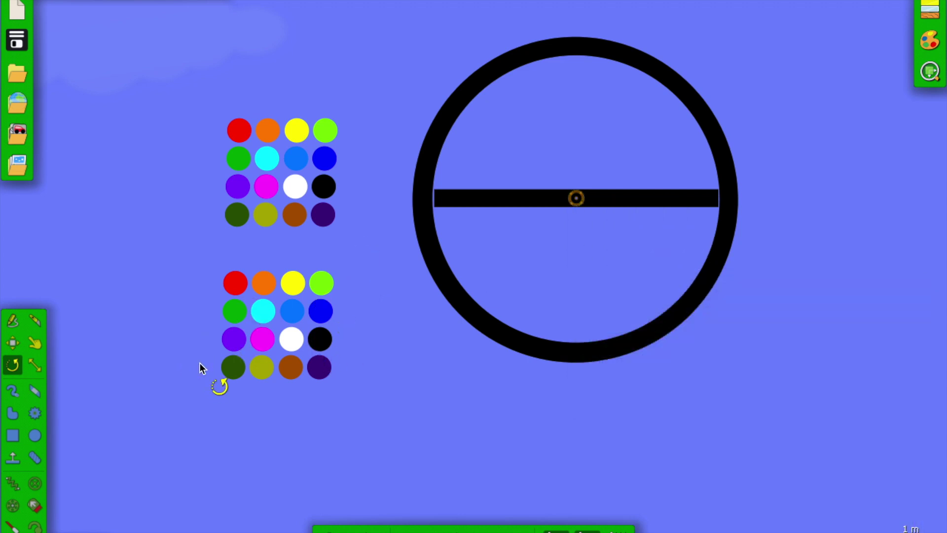
Step: Make the bar's center axle fully transparent by setting its alpha to 0%
{"action": "left_click", "coordinate": [13, 345]}
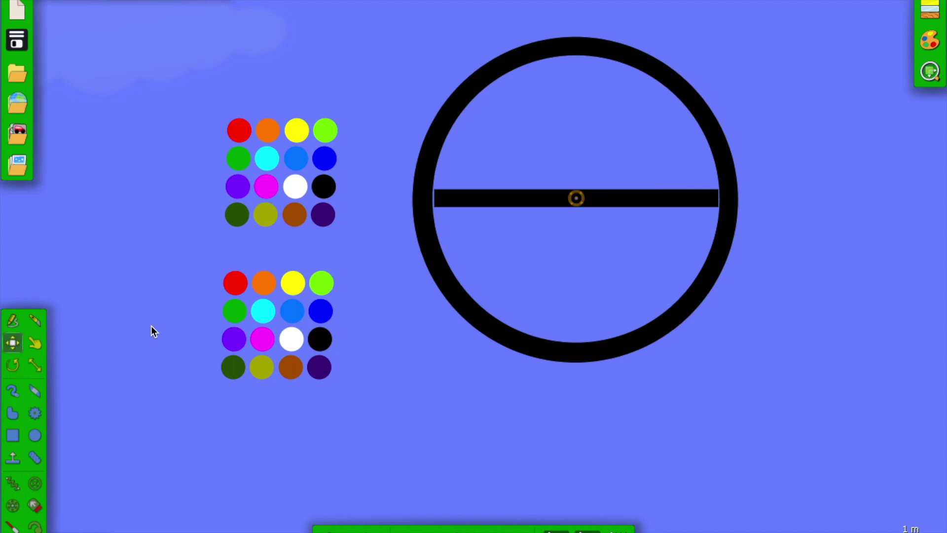
{"action": "right_click", "coordinate": [581, 200]}
{"action": "mouse_move", "coordinate": [599, 323]}
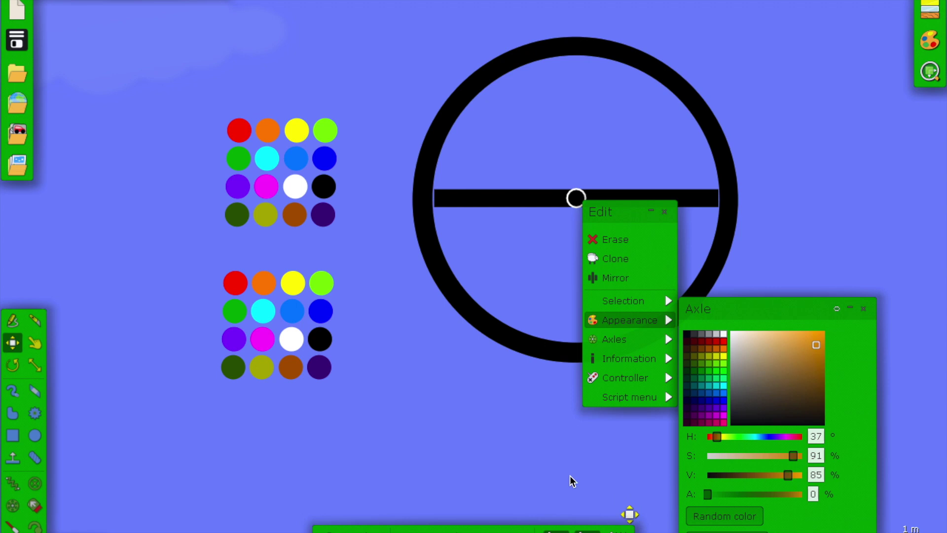
{"action": "left_click", "coordinate": [465, 426]}
Step: Move the sixteen loose balls into the ring across the bar, and test the rotating bar in the simulation before undoing the run
{"action": "left_click_drag", "start_coordinate": [348, 247], "coordinate": [203, 408]}
{"action": "left_click_drag", "start_coordinate": [235, 374], "coordinate": [466, 240]}
{"action": "key", "text": "space"}
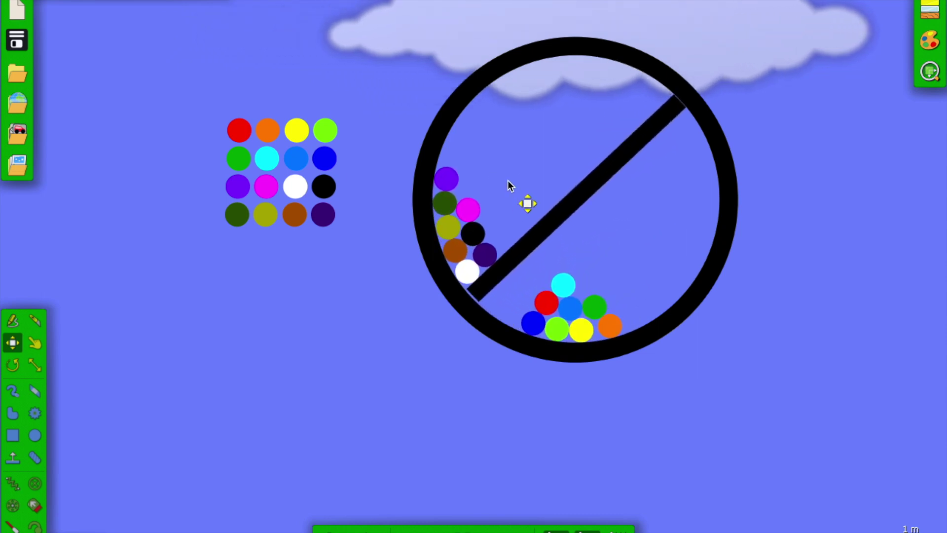
{"action": "key", "text": "ctrl+z"}
{"action": "left_click", "coordinate": [303, 279]}
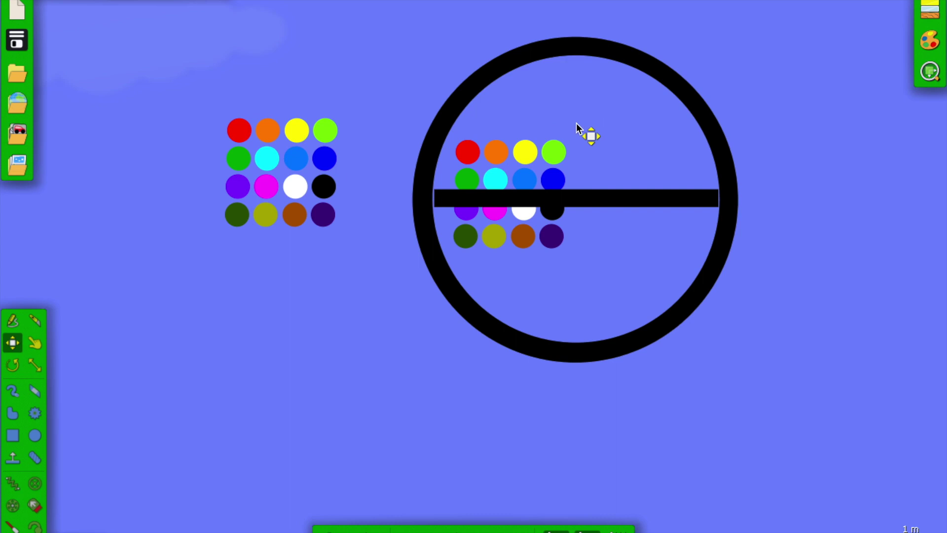
Step: Set the two upper rows of balls above the bar's left half and the two lower rows below its right half
{"action": "left_click_drag", "start_coordinate": [484, 211], "coordinate": [455, 182]}
{"action": "left_click_drag", "start_coordinate": [574, 251], "coordinate": [439, 206]}
{"action": "left_click_drag", "start_coordinate": [460, 242], "coordinate": [604, 248]}
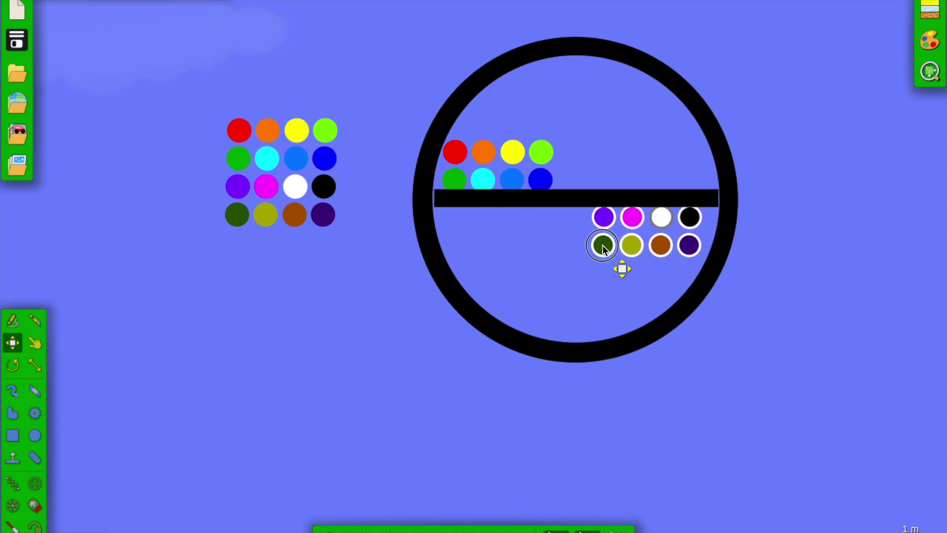
{"action": "left_click", "coordinate": [530, 248]}
Step: Examine the lower part of the black ring up close and compare its thickness with the 0.25 m brush
{"action": "scroll", "coordinate": [322, 357], "scroll_direction": "up", "scroll_amount": 1}
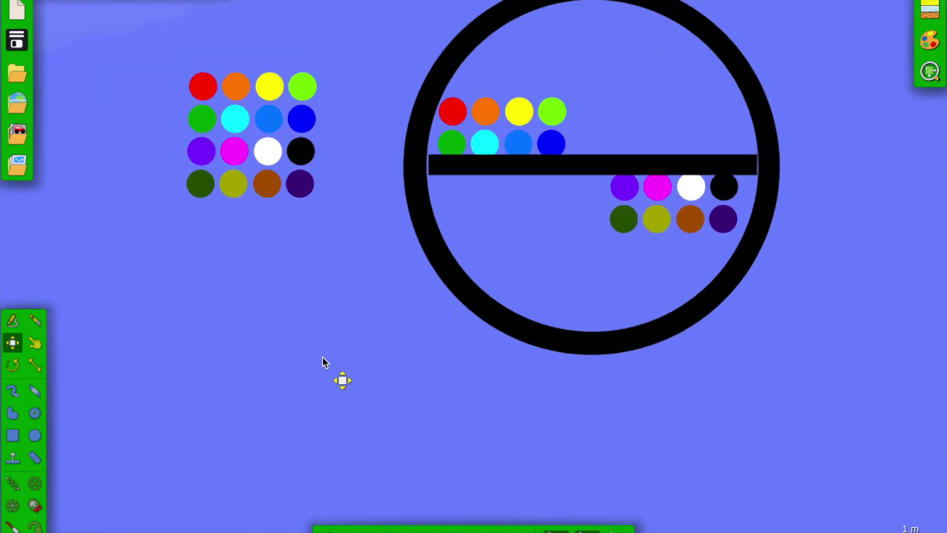
{"action": "left_click_drag", "start_coordinate": [571, 422], "coordinate": [359, 336]}
{"action": "scroll", "coordinate": [397, 293], "scroll_direction": "up", "scroll_amount": 10}
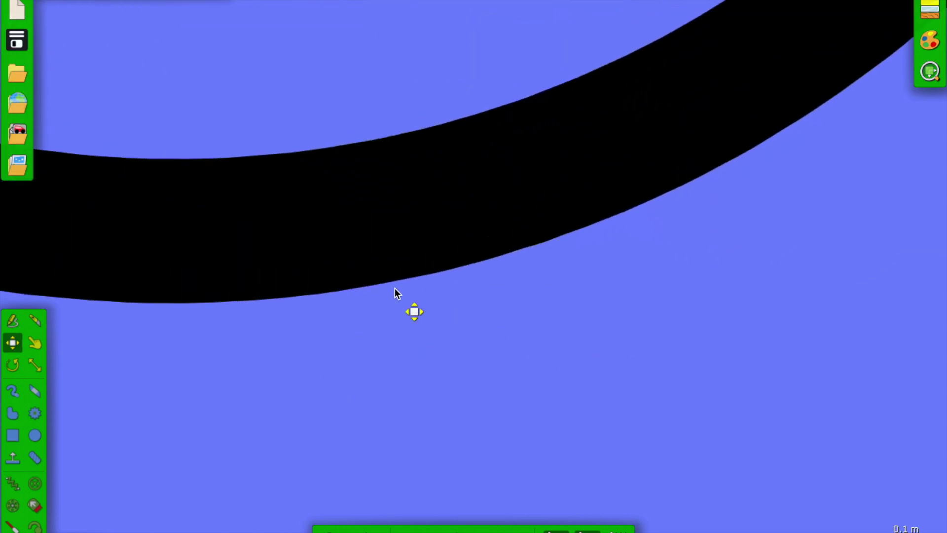
{"action": "scroll", "coordinate": [395, 288], "scroll_direction": "down", "scroll_amount": 2}
{"action": "left_click", "coordinate": [394, 288]}
{"action": "scroll", "coordinate": [389, 287], "scroll_direction": "down", "scroll_amount": 1}
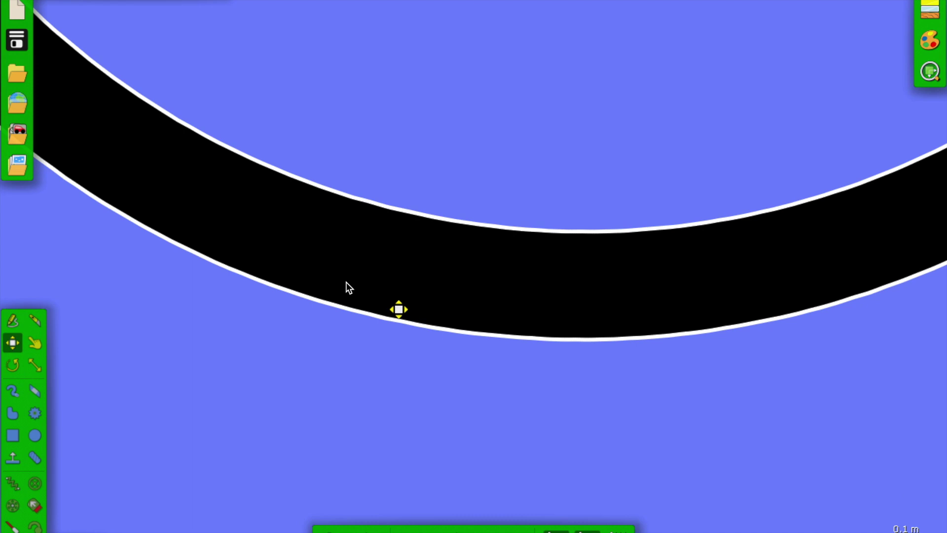
{"action": "left_click", "coordinate": [35, 390]}
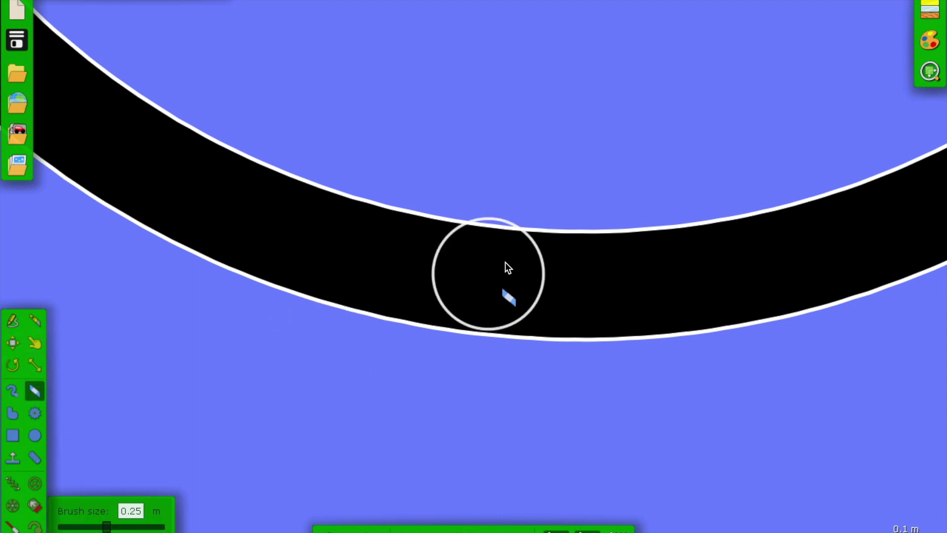
{"action": "scroll", "coordinate": [579, 214], "scroll_direction": "down", "scroll_amount": 3}
{"action": "scroll", "coordinate": [579, 210], "scroll_direction": "down", "scroll_amount": 2}
{"action": "left_click", "coordinate": [579, 210]}
{"action": "scroll", "coordinate": [579, 210], "scroll_direction": "up", "scroll_amount": 2}
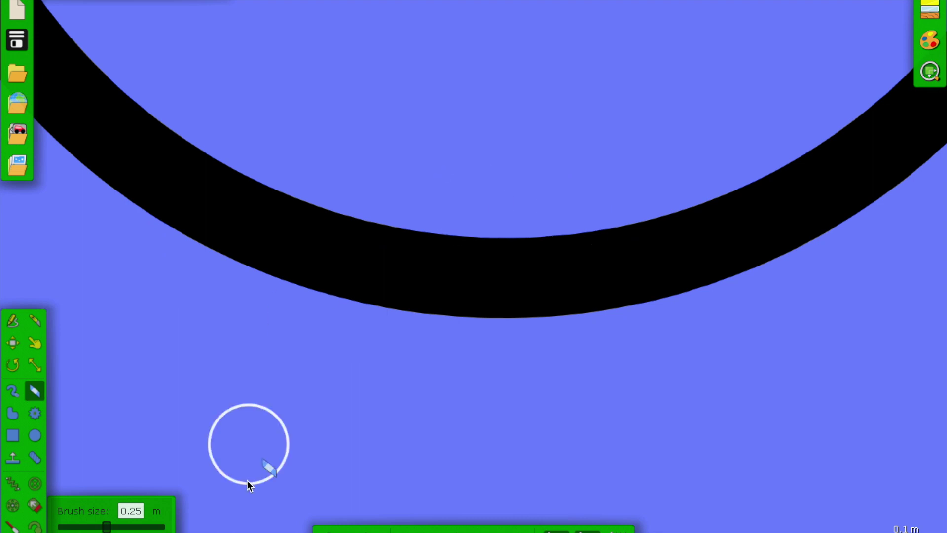
{"action": "left_click", "coordinate": [366, 530]}
{"action": "left_click_drag", "start_coordinate": [458, 146], "coordinate": [427, 332]}
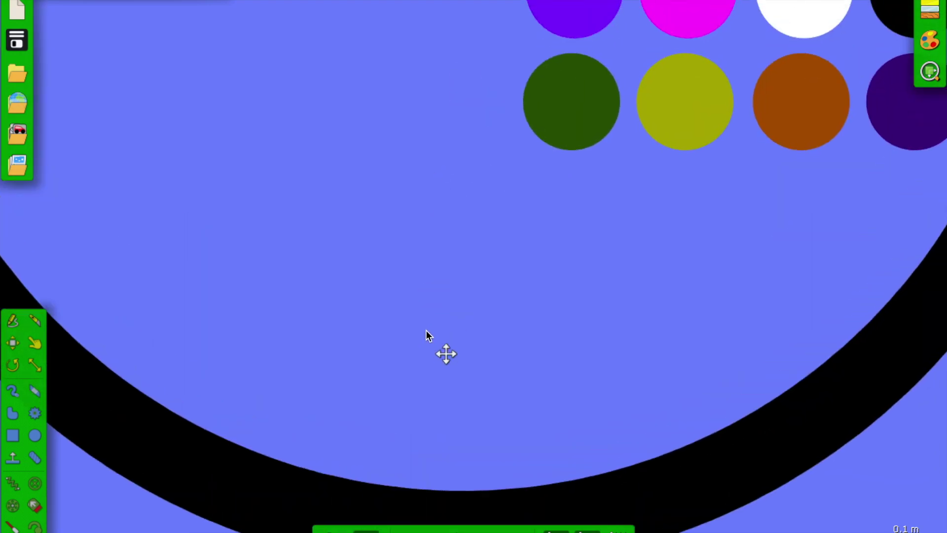
Step: Cut a gap through the bottom of the black ring with the 0.33 m brush and bridge it with a box
{"action": "left_click", "coordinate": [33, 394]}
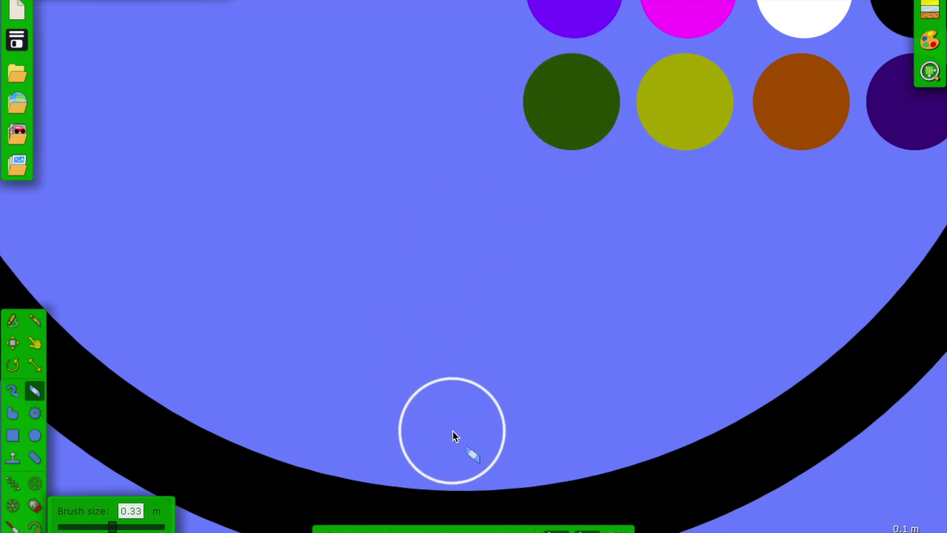
{"action": "left_click_drag", "start_coordinate": [452, 431], "coordinate": [449, 532]}
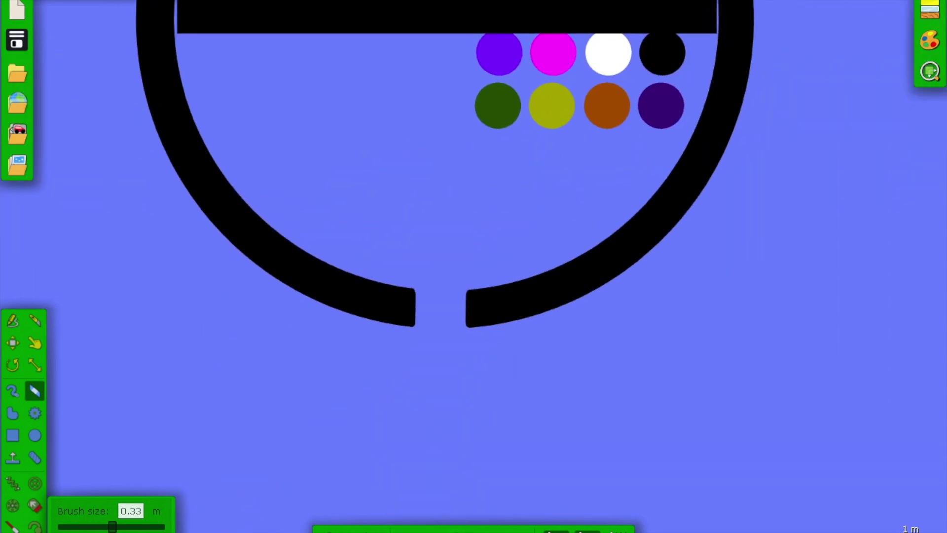
{"action": "scroll", "coordinate": [593, 336], "scroll_direction": "up", "scroll_amount": 10}
{"action": "left_click", "coordinate": [13, 436]}
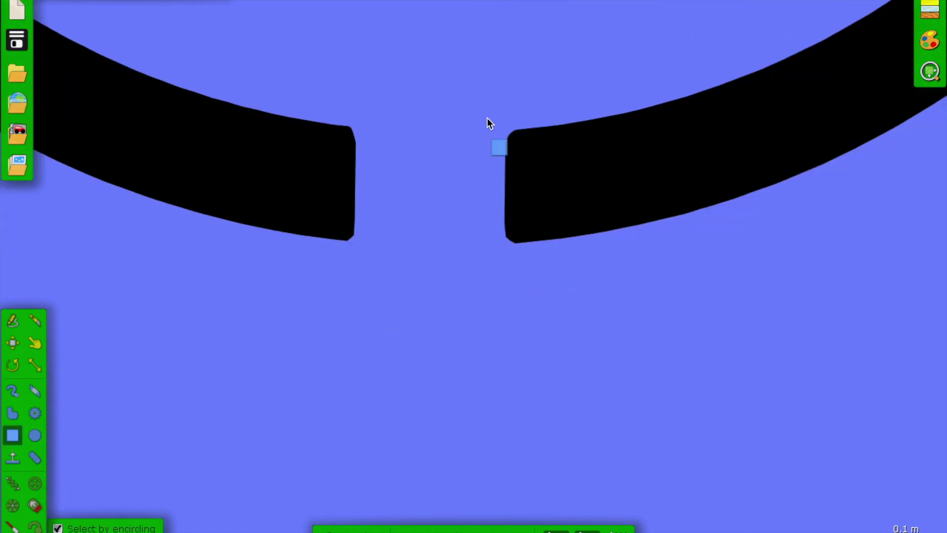
{"action": "left_click_drag", "start_coordinate": [524, 130], "coordinate": [331, 239]}
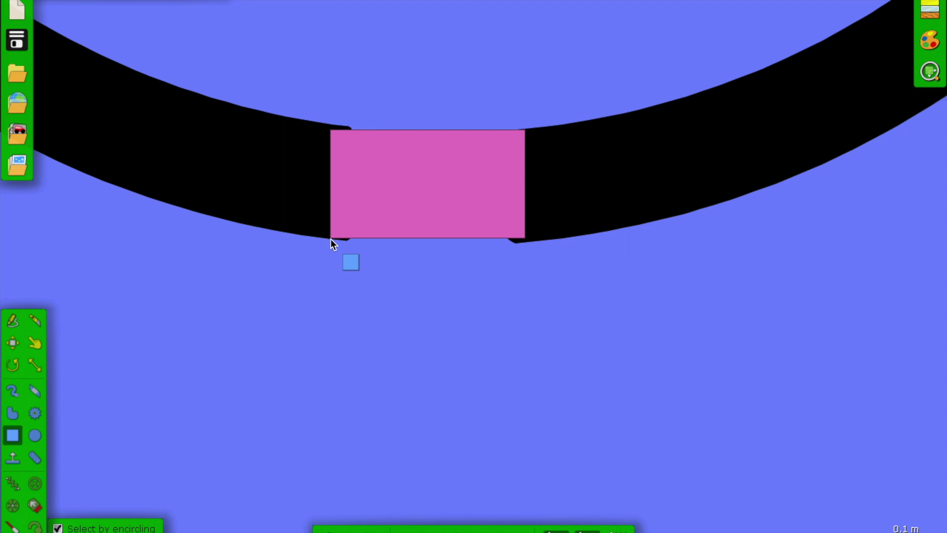
Step: Color the box bridging the ring's bottom gap black
{"action": "right_click", "coordinate": [400, 194]}
{"action": "mouse_move", "coordinate": [422, 363]}
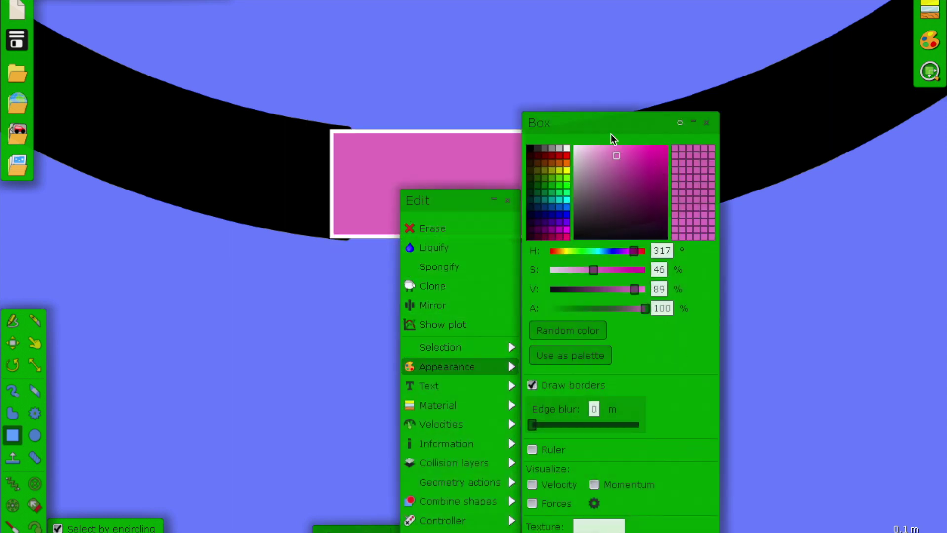
{"action": "left_click", "coordinate": [533, 149]}
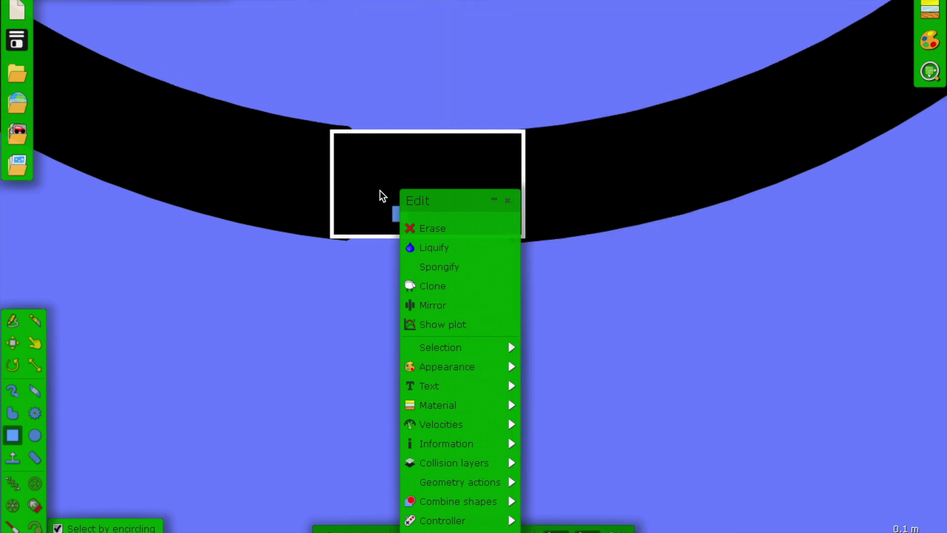
Step: Bind the destroy key of the gate box at the ring's bottom to 1
{"action": "right_click", "coordinate": [381, 191]}
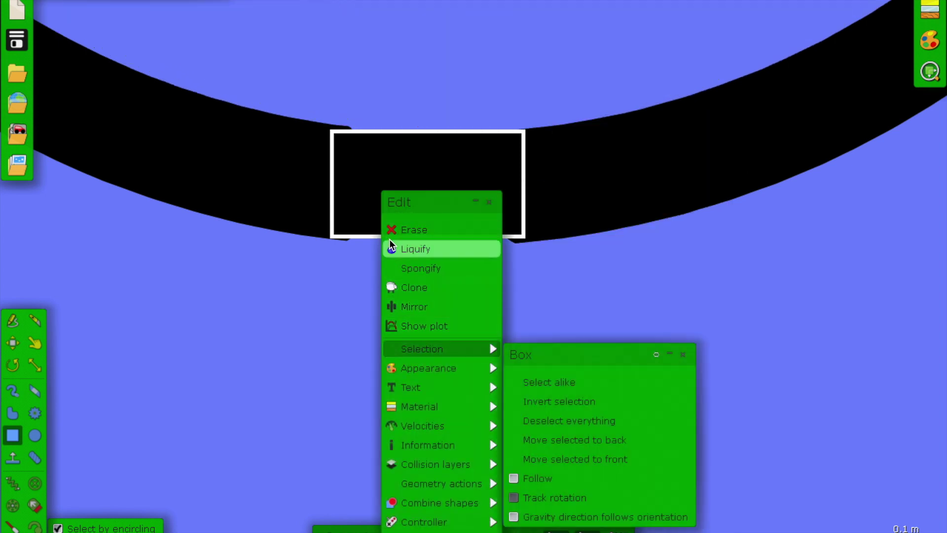
{"action": "mouse_move", "coordinate": [393, 444]}
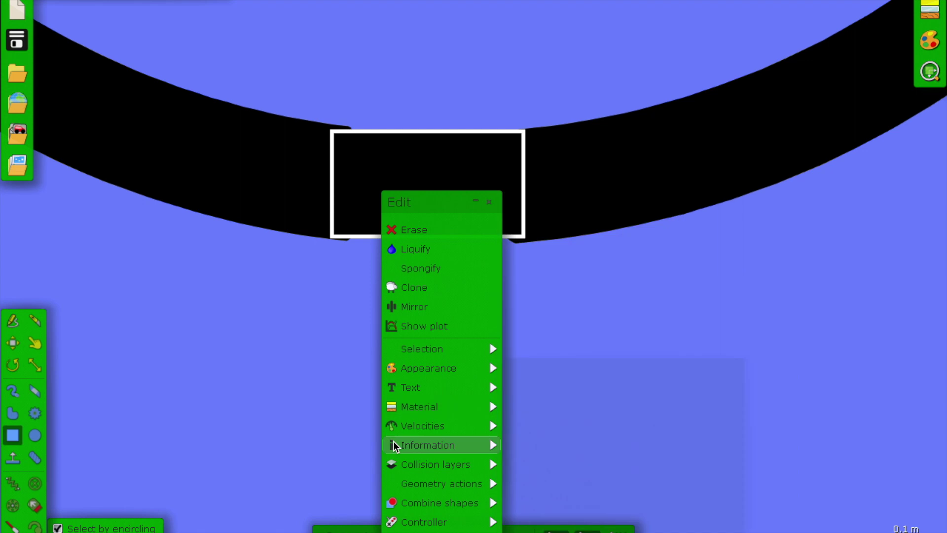
{"action": "mouse_move", "coordinate": [394, 522]}
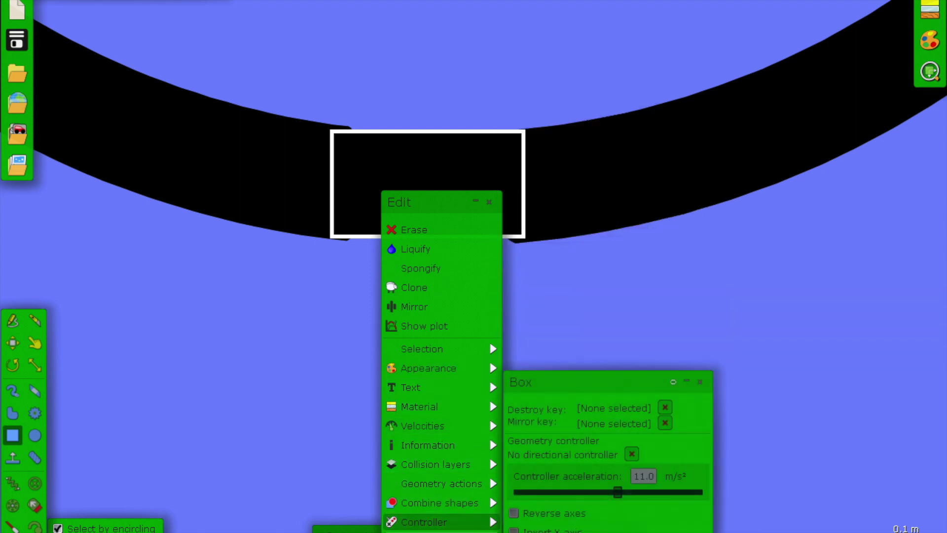
{"action": "key", "text": "1"}
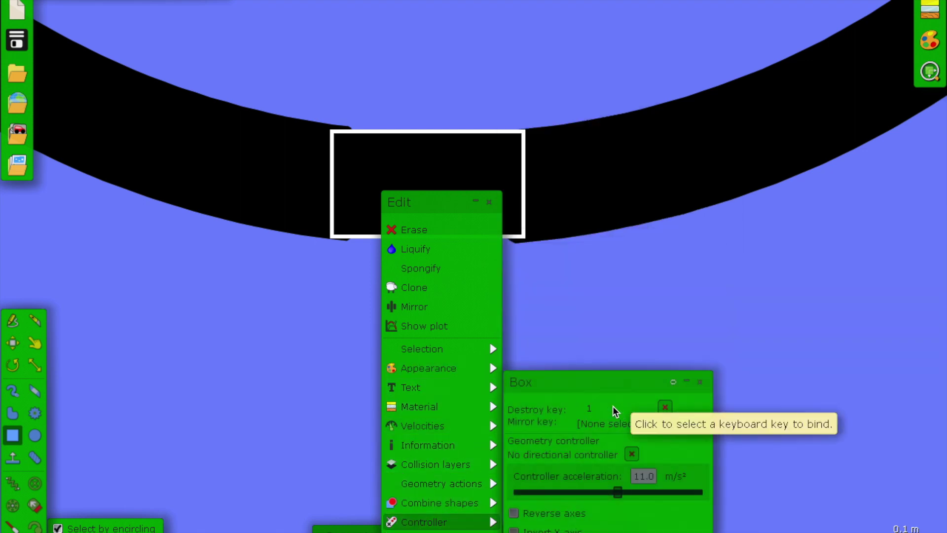
{"action": "left_click", "coordinate": [490, 203]}
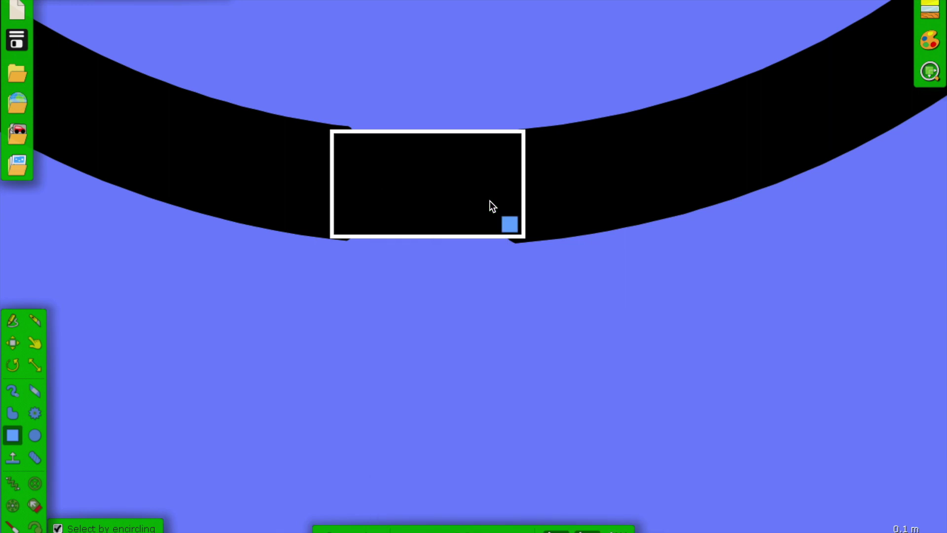
Step: Run the simulation to test destroying the gate box while the bar stirs the balls, and undo the run
{"action": "scroll", "coordinate": [490, 202], "scroll_direction": "down", "scroll_amount": 3}
{"action": "scroll", "coordinate": [491, 209], "scroll_direction": "down", "scroll_amount": 2}
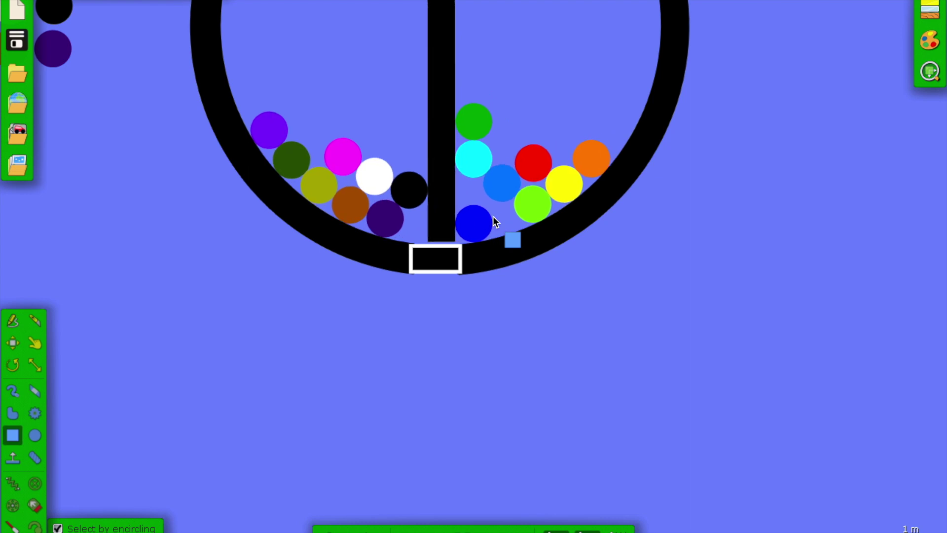
{"action": "key", "text": "ctrl+z"}
{"action": "key", "text": "ctrl+z"}
{"action": "key", "text": "ctrl+z"}
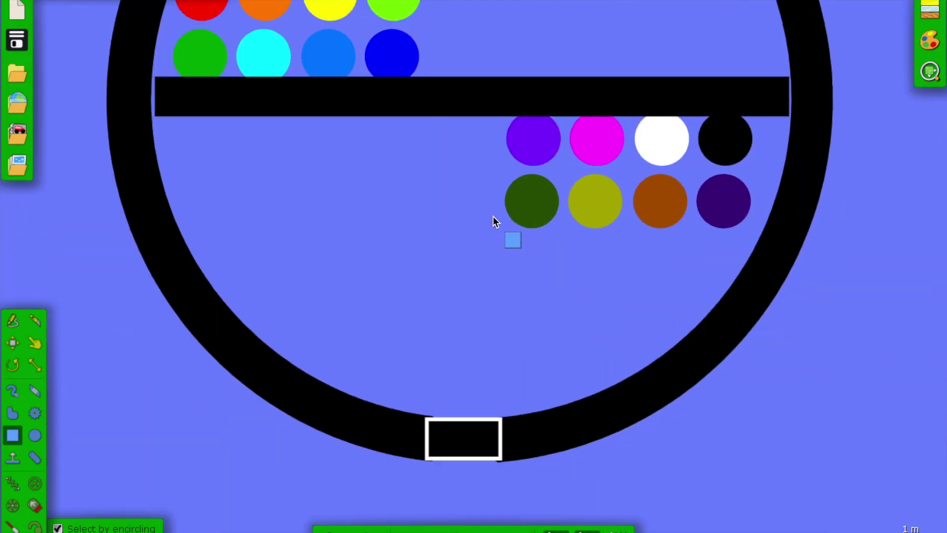
{"action": "scroll", "coordinate": [493, 216], "scroll_direction": "down", "scroll_amount": 3}
{"action": "left_click", "coordinate": [333, 408]}
{"action": "scroll", "coordinate": [333, 408], "scroll_direction": "down", "scroll_amount": 5}
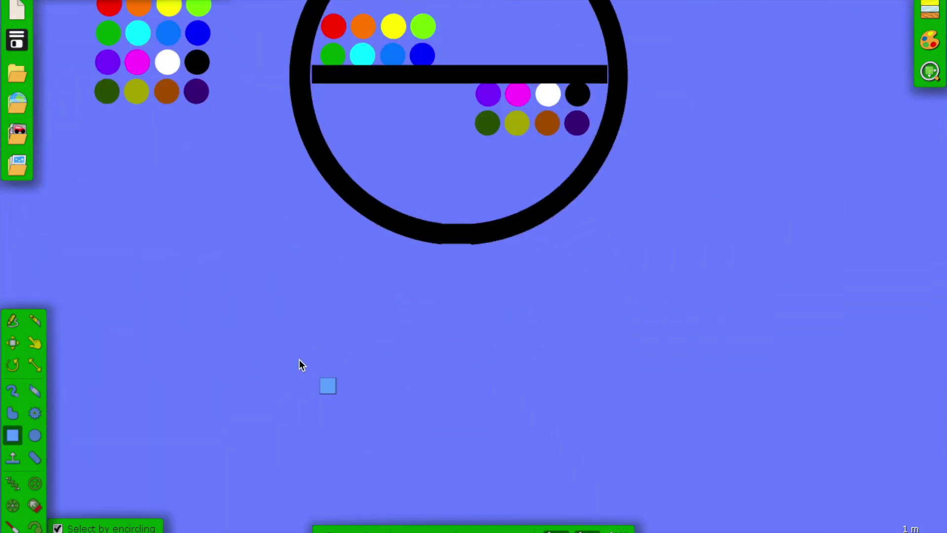
{"action": "left_click_drag", "start_coordinate": [436, 250], "coordinate": [410, 346]}
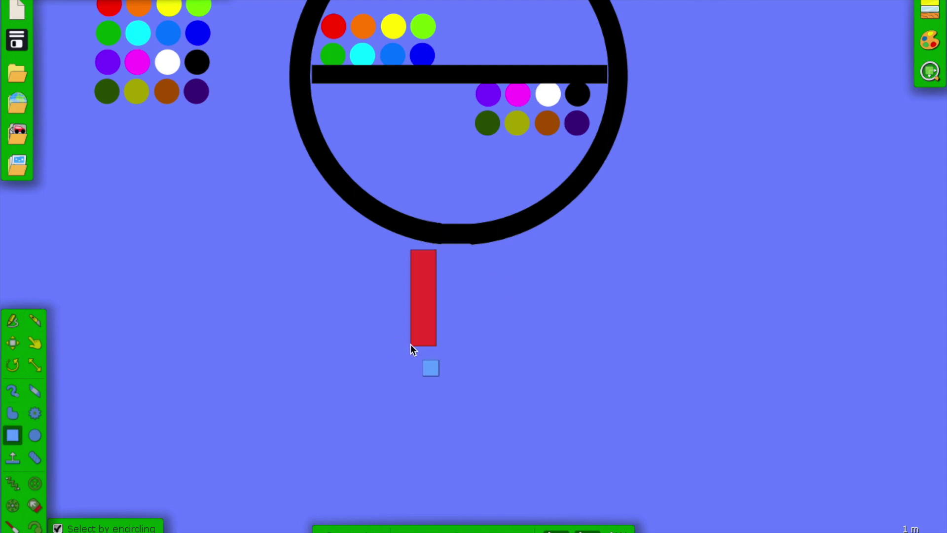
{"action": "left_click", "coordinate": [419, 315]}
{"action": "key", "text": "Delete"}
Step: Set the default color for new shapes to black, and draw a vertical wall and a long horizontal floor below the ring
{"action": "left_click", "coordinate": [929, 40]}
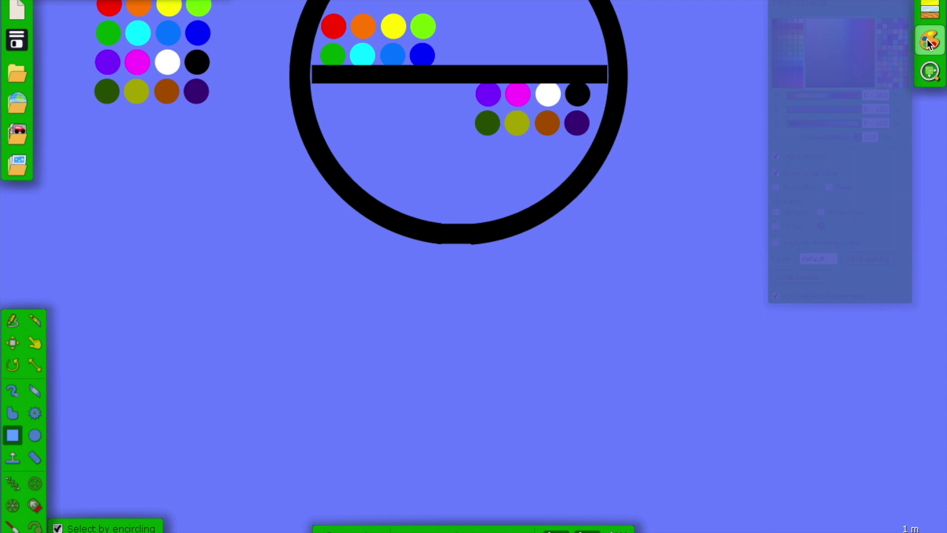
{"action": "left_click", "coordinate": [723, 19]}
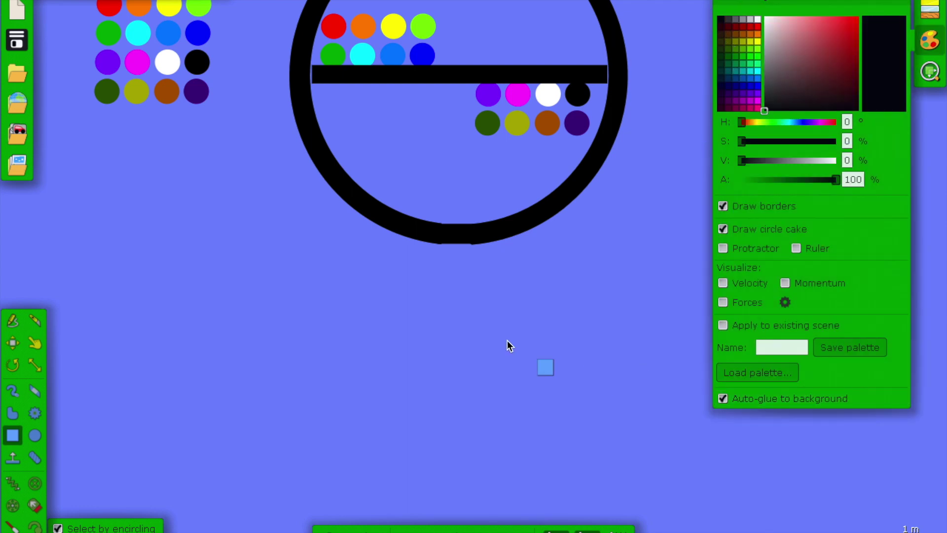
{"action": "left_click", "coordinate": [896, 4]}
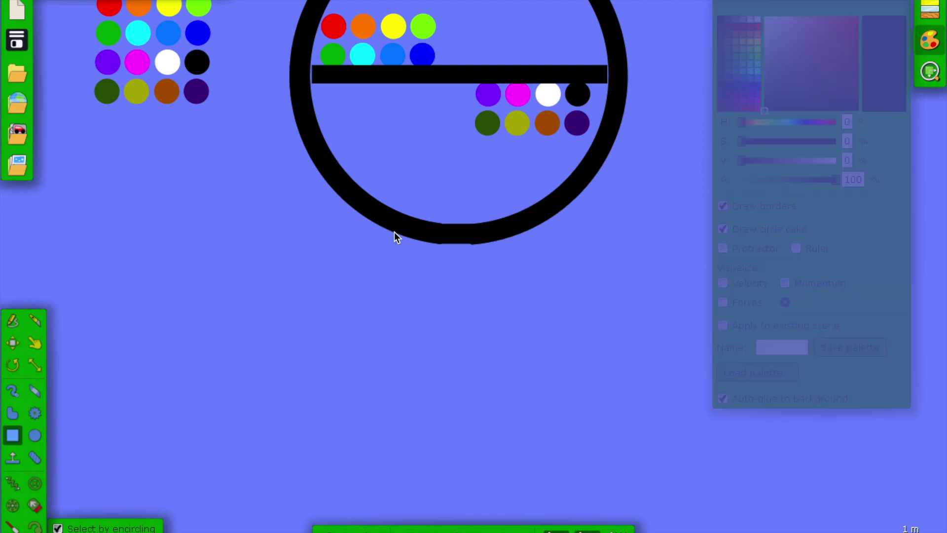
{"action": "left_click_drag", "start_coordinate": [425, 250], "coordinate": [742, 365]}
{"action": "scroll", "coordinate": [431, 358], "scroll_direction": "up", "scroll_amount": 5}
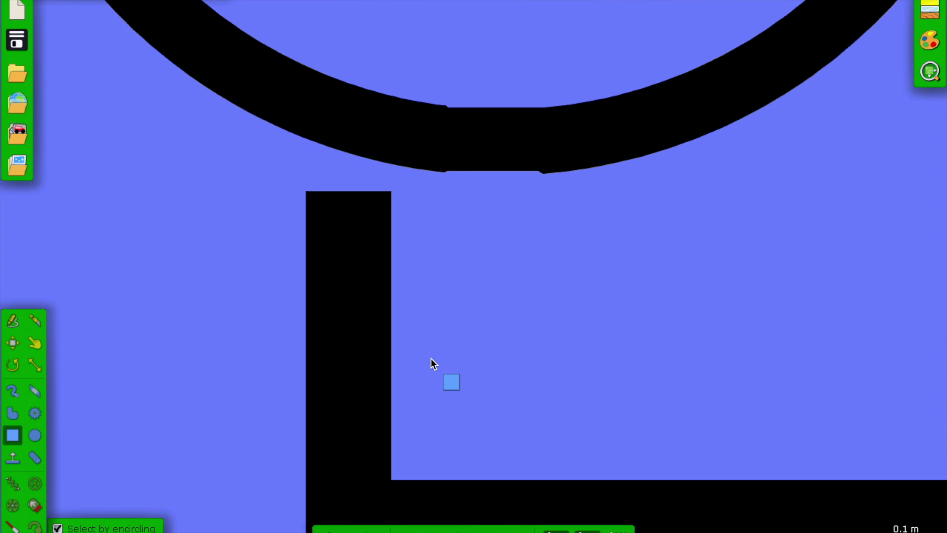
Step: Tilt the long floor box slightly downward away from the wall and move it to line up with the wall's lower end
{"action": "left_click", "coordinate": [8, 370]}
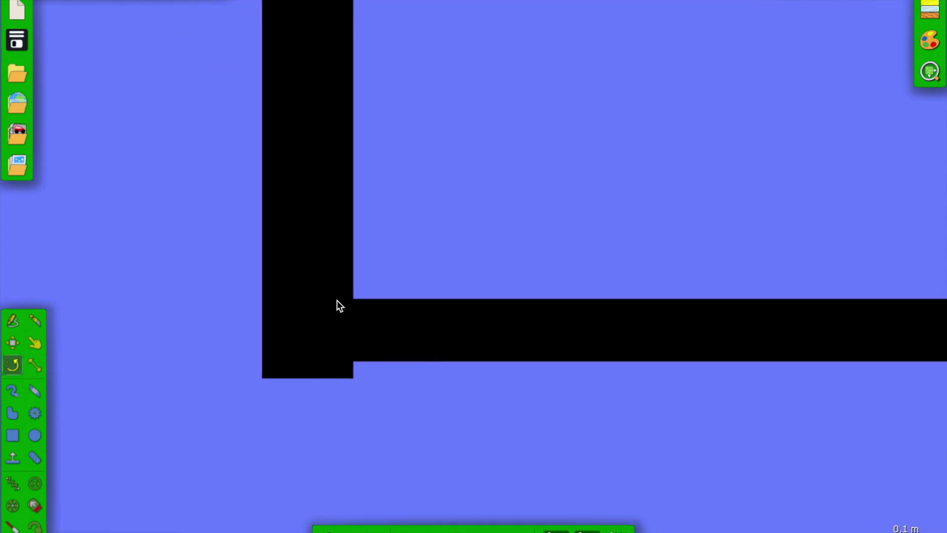
{"action": "left_click_drag", "start_coordinate": [472, 320], "coordinate": [327, 295]}
{"action": "left_click", "coordinate": [12, 343]}
{"action": "mouse_move", "coordinate": [457, 315]}
{"action": "left_mouse_down"}
{"action": "mouse_move", "coordinate": [433, 344]}
{"action": "mouse_move", "coordinate": [366, 129]}
{"action": "left_mouse_up"}
{"action": "scroll", "coordinate": [433, 344], "scroll_direction": "up", "scroll_amount": 5}
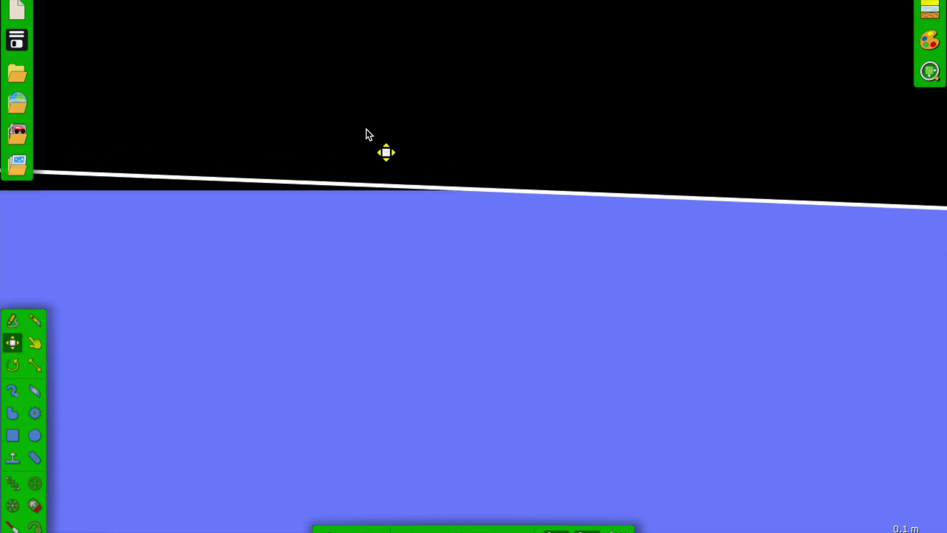
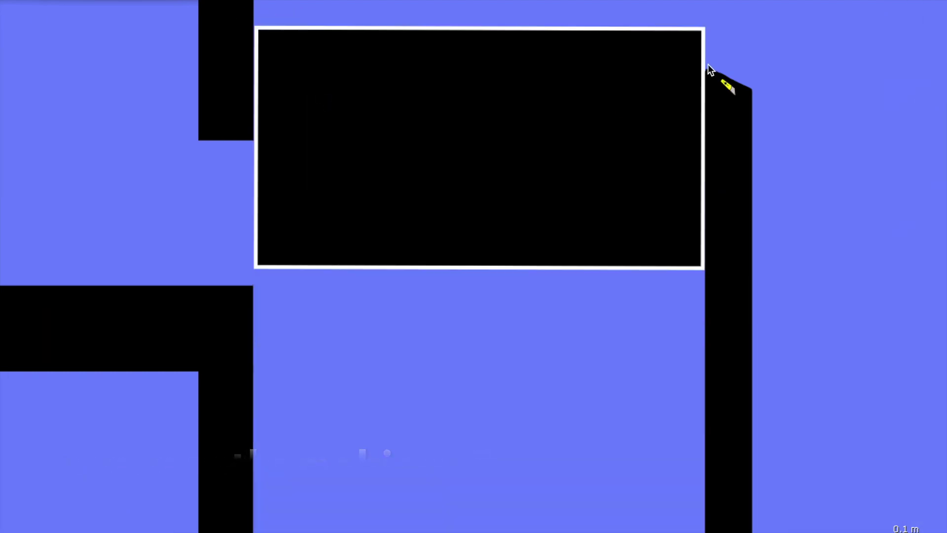
Step: Cut the top of the black lift block with the Knife tool so it slopes down toward the taller wall
{"action": "left_click_drag", "start_coordinate": [709, 64], "coordinate": [412, 34]}
{"action": "scroll", "coordinate": [413, 36], "scroll_direction": "down", "scroll_amount": 8}
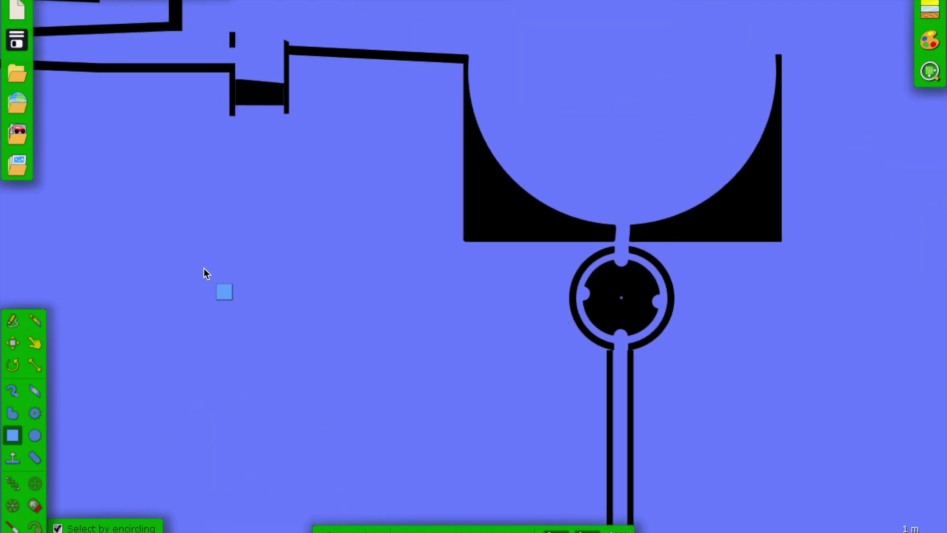
Step: Select the grid of sixteen colored balls beside the ring and activate the Move tool
{"action": "key", "text": "Left"}
{"action": "key", "text": "Up"}
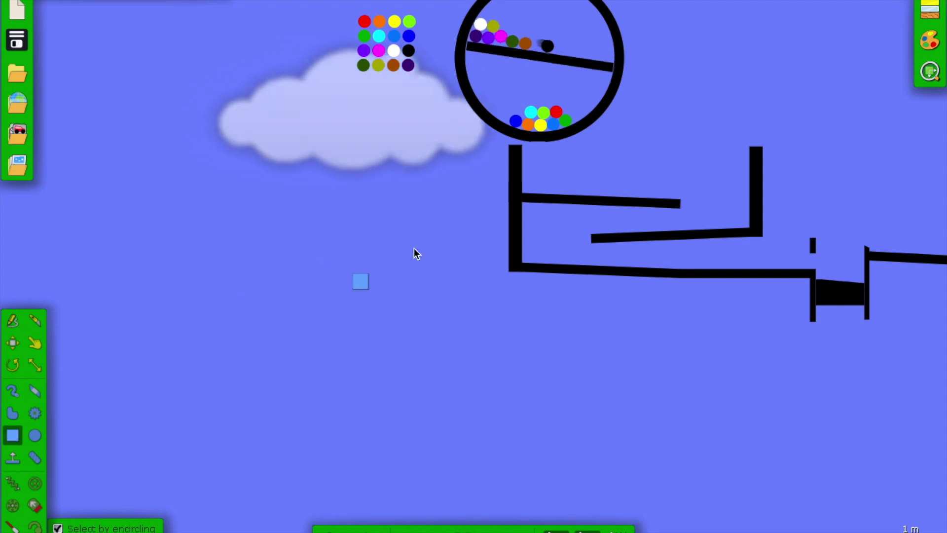
{"action": "scroll", "coordinate": [487, 211], "scroll_direction": "up", "scroll_amount": 5}
{"action": "key", "text": "Up"}
{"action": "key", "text": "Right"}
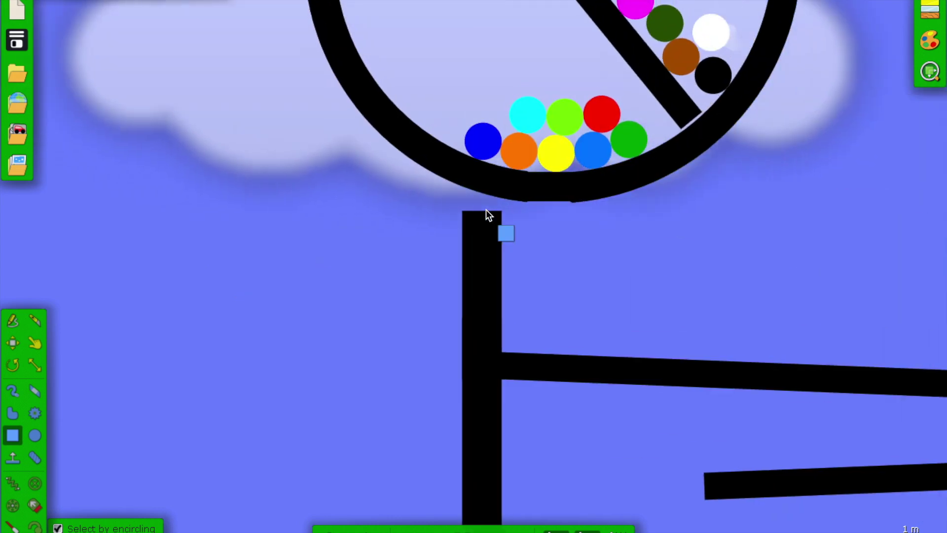
{"action": "scroll", "coordinate": [384, 244], "scroll_direction": "down", "scroll_amount": 4}
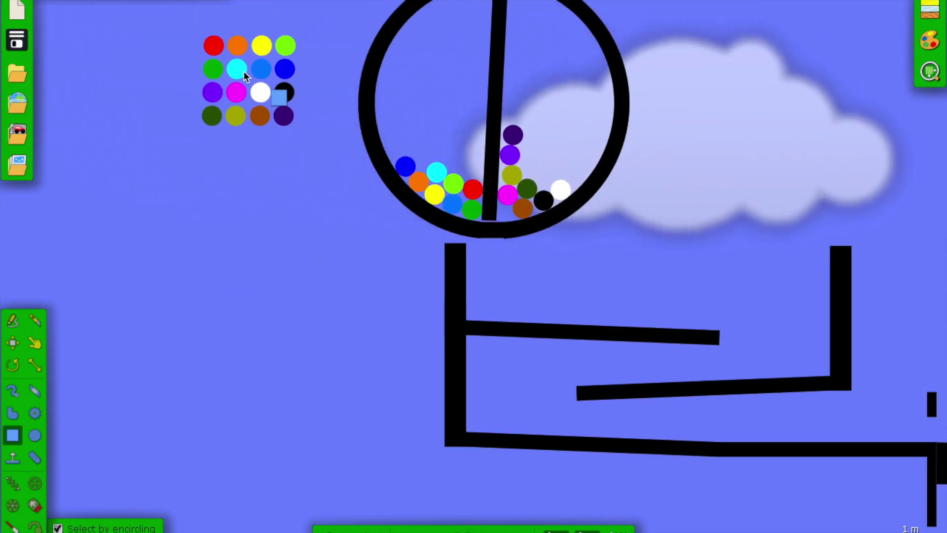
{"action": "left_click_drag", "start_coordinate": [331, 0], "coordinate": [195, 169]}
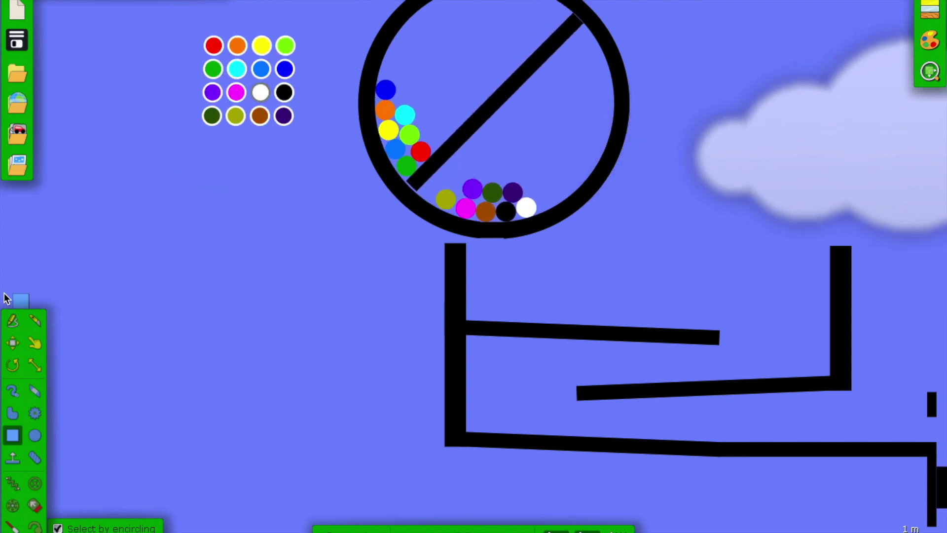
{"action": "left_click", "coordinate": [10, 348]}
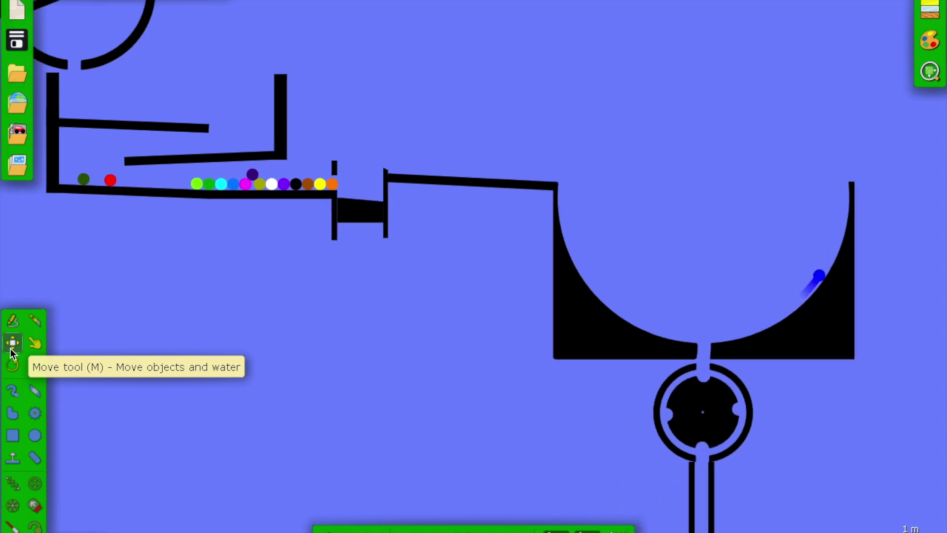
Step: Use the Drag tool to push and rearrange the balls along the long floor leading to the lift while the simulation runs
{"action": "left_click", "coordinate": [35, 342]}
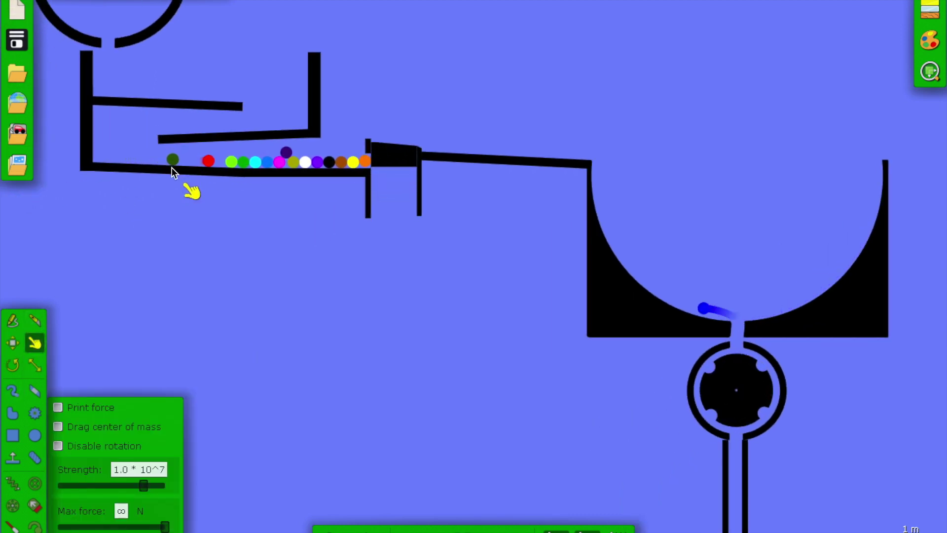
{"action": "left_click", "coordinate": [213, 164]}
{"action": "left_click_drag", "start_coordinate": [212, 165], "coordinate": [303, 168]}
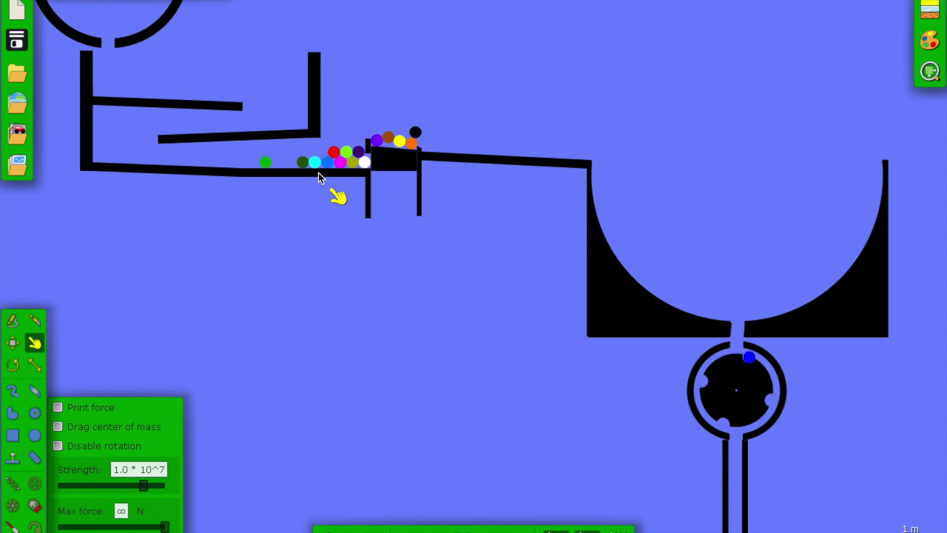
{"action": "left_click_drag", "start_coordinate": [257, 163], "coordinate": [270, 166]}
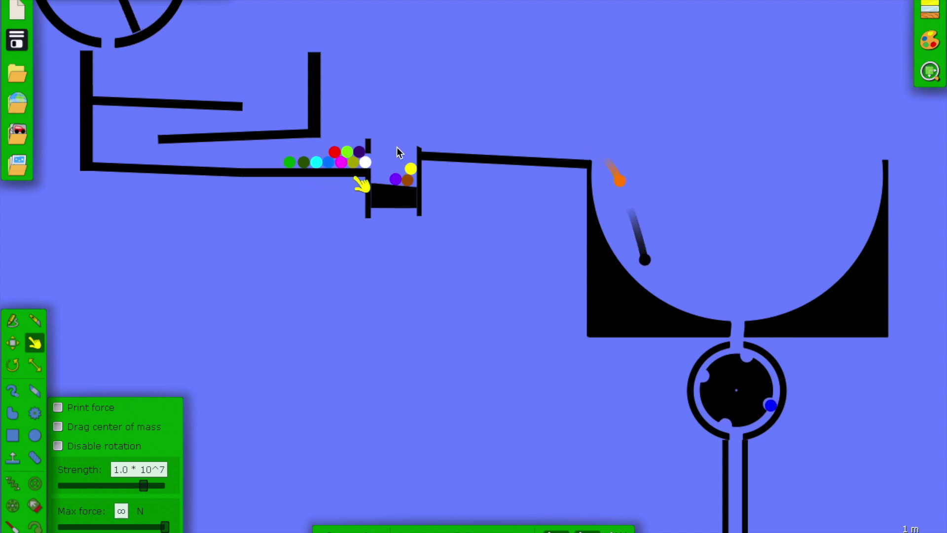
{"action": "left_click_drag", "start_coordinate": [344, 154], "coordinate": [269, 157]}
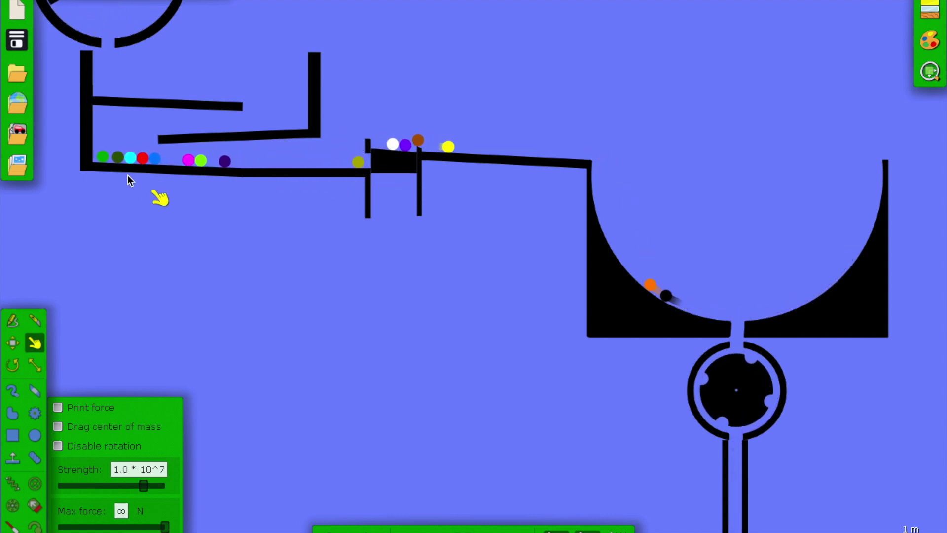
{"action": "left_click_drag", "start_coordinate": [108, 159], "coordinate": [209, 171]}
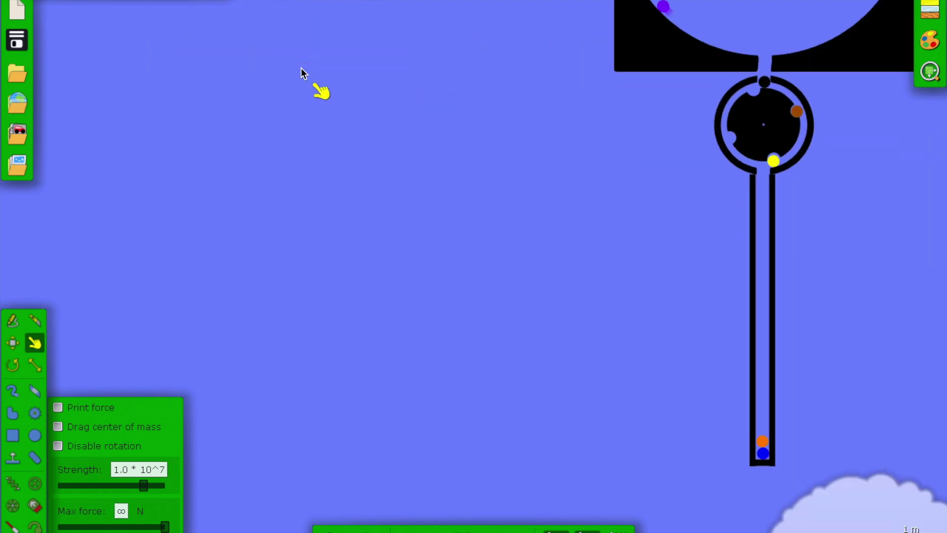
Step: Pull the remaining balls on the long floor across and onto the moving lift block
{"action": "left_click_drag", "start_coordinate": [321, 57], "coordinate": [326, 57]}
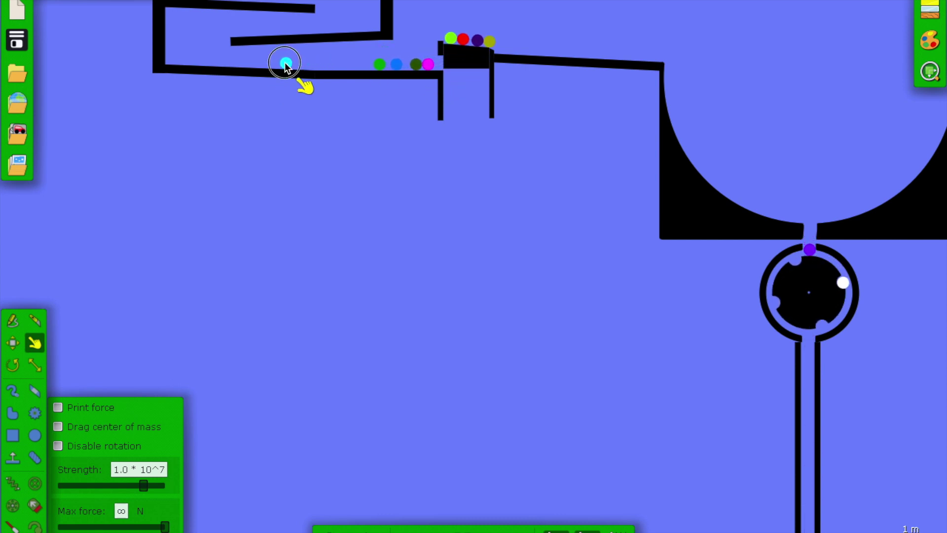
{"action": "left_click_drag", "start_coordinate": [370, 64], "coordinate": [387, 67]}
{"action": "left_click_drag", "start_coordinate": [456, 78], "coordinate": [456, 78]}
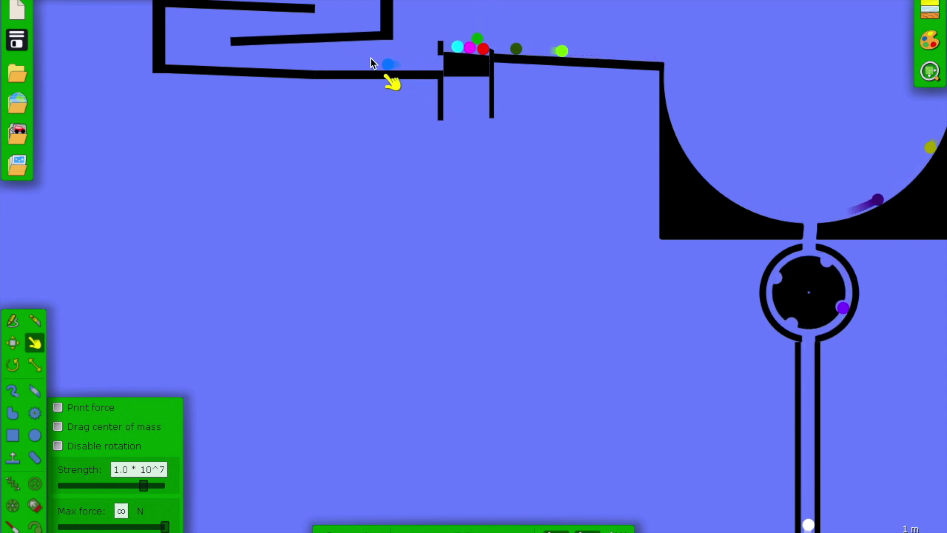
{"action": "left_click_drag", "start_coordinate": [298, 64], "coordinate": [459, 72]}
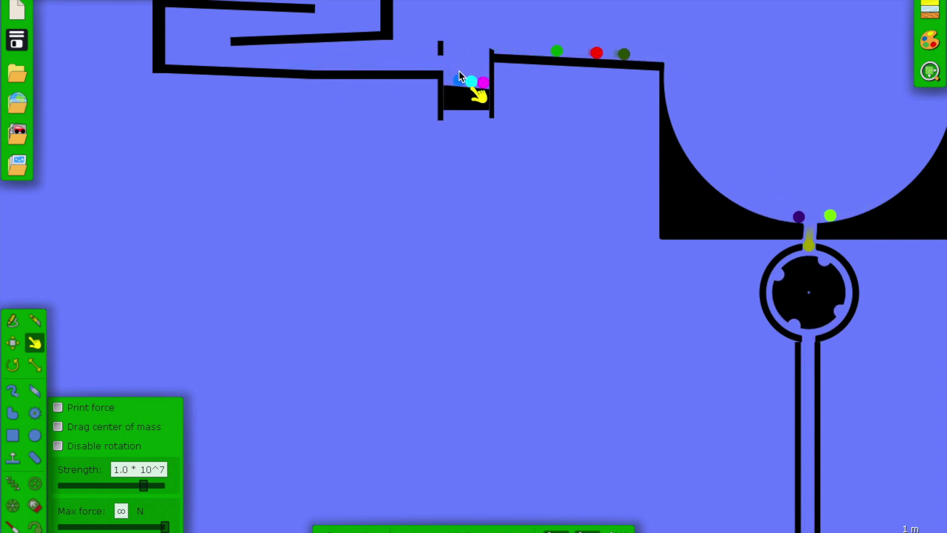
Step: Follow the balls through the rotating notched wheel and examine their stack in the vertical tube
{"action": "scroll", "coordinate": [459, 70], "scroll_direction": "right", "scroll_amount": 5}
{"action": "scroll", "coordinate": [459, 70], "scroll_direction": "down", "scroll_amount": 4}
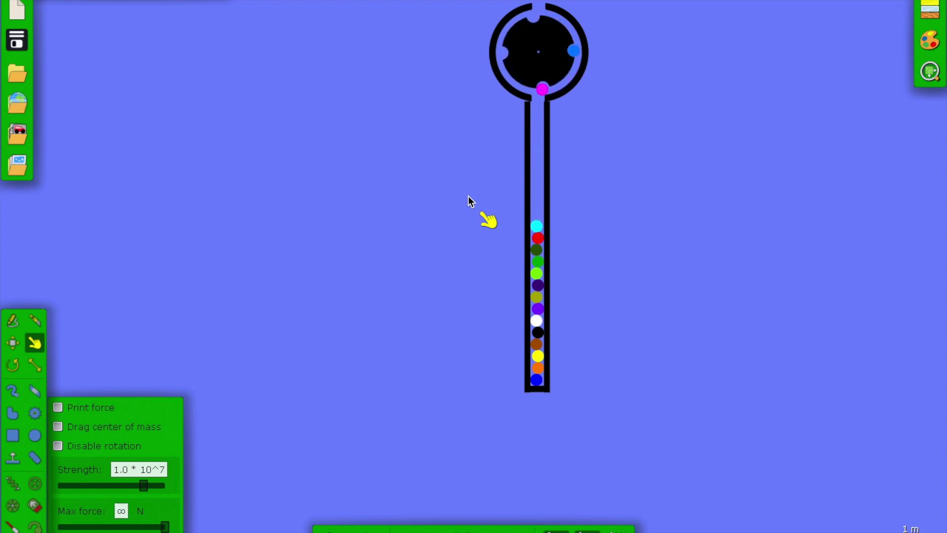
{"action": "key", "text": "Up"}
{"action": "key", "text": "Left"}
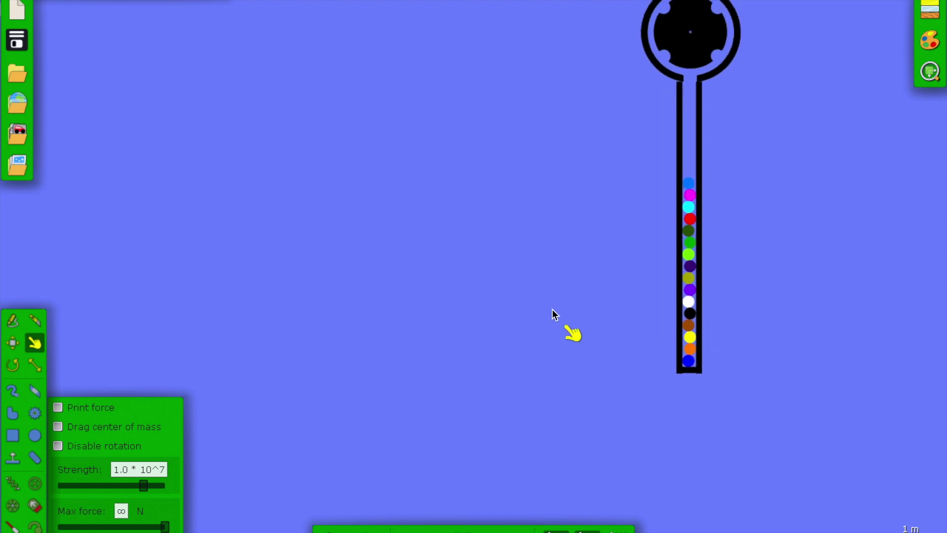
{"action": "scroll", "coordinate": [540, 87], "scroll_direction": "up", "scroll_amount": 5}
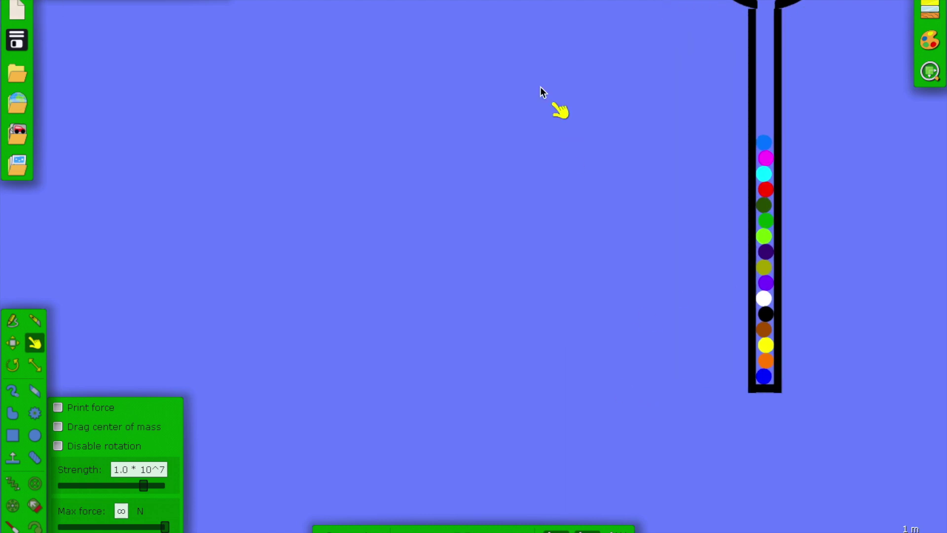
{"action": "scroll", "coordinate": [540, 83], "scroll_direction": "up", "scroll_amount": 5}
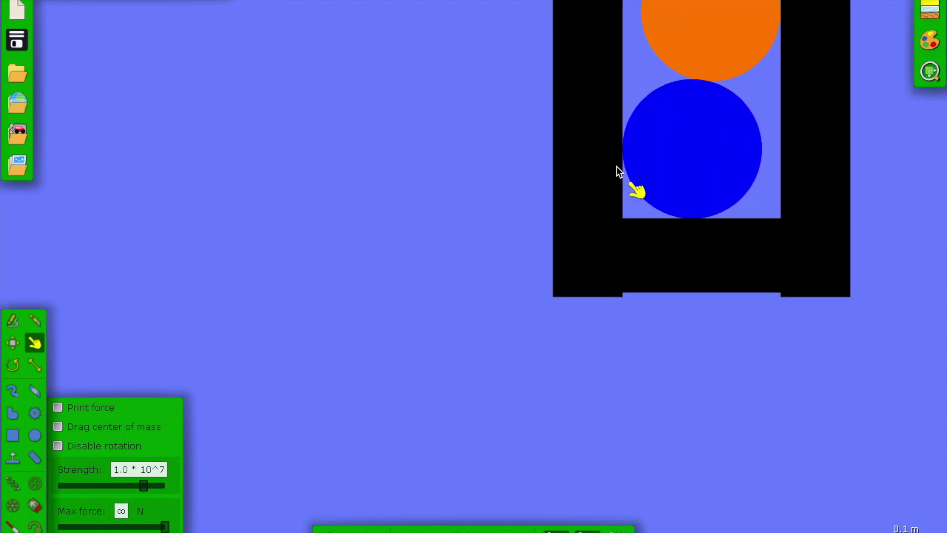
{"action": "scroll", "coordinate": [611, 153], "scroll_direction": "up", "scroll_amount": 4}
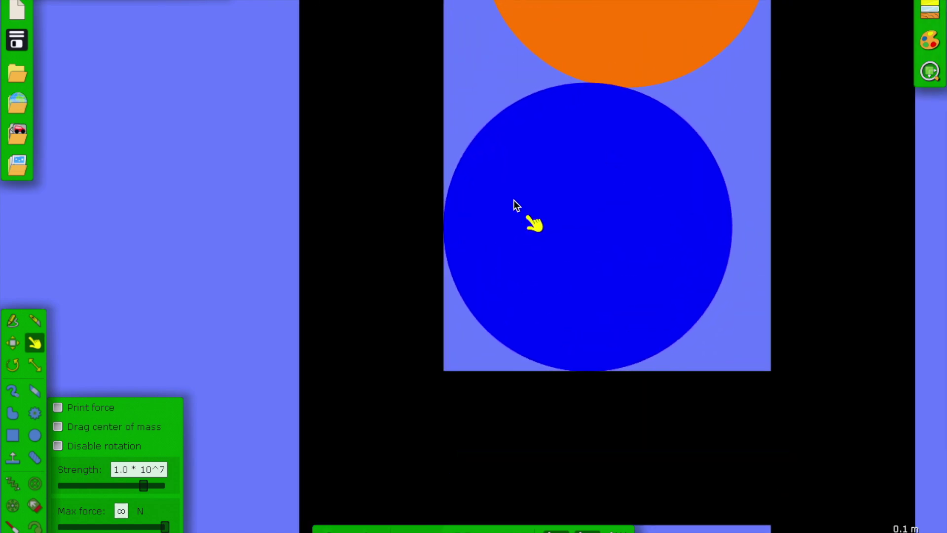
{"action": "scroll", "coordinate": [514, 200], "scroll_direction": "up", "scroll_amount": 2}
Step: Repeatedly lift the ball stack inside the vertical tube by its lowest blue ball and let it fall back
{"action": "left_click_drag", "start_coordinate": [594, 199], "coordinate": [621, 7]}
{"action": "scroll", "coordinate": [617, 149], "scroll_direction": "down", "scroll_amount": 4}
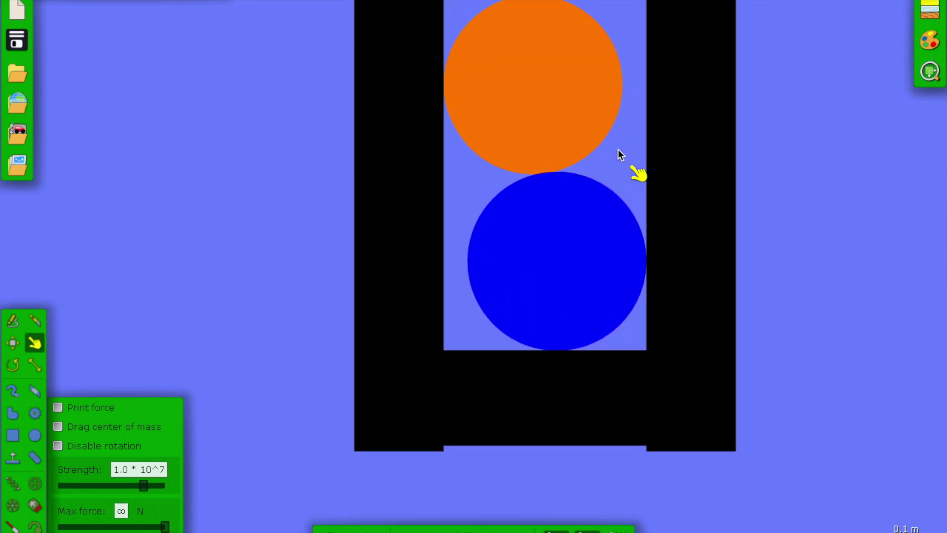
{"action": "left_click_drag", "start_coordinate": [477, 269], "coordinate": [486, 78]}
{"action": "scroll", "coordinate": [486, 79], "scroll_direction": "down", "scroll_amount": 6}
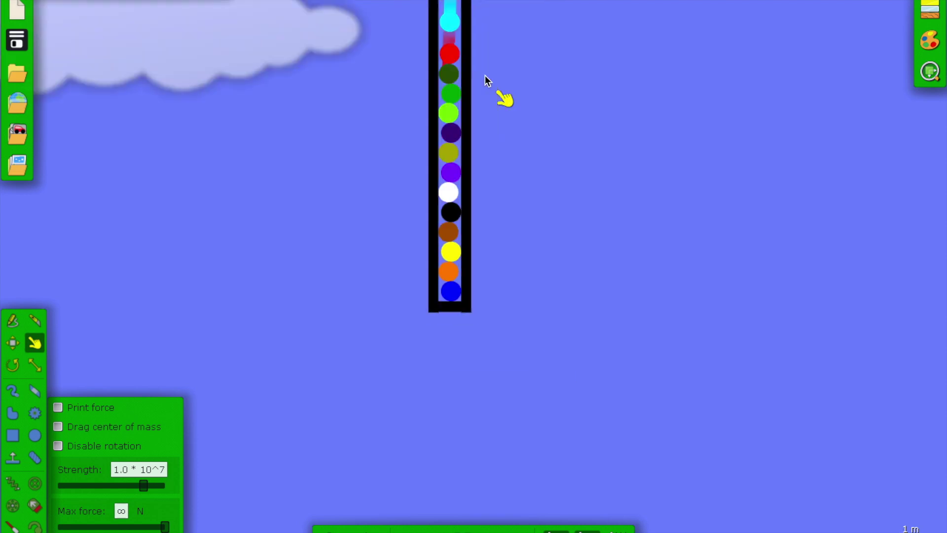
{"action": "left_click_drag", "start_coordinate": [450, 302], "coordinate": [456, 187]}
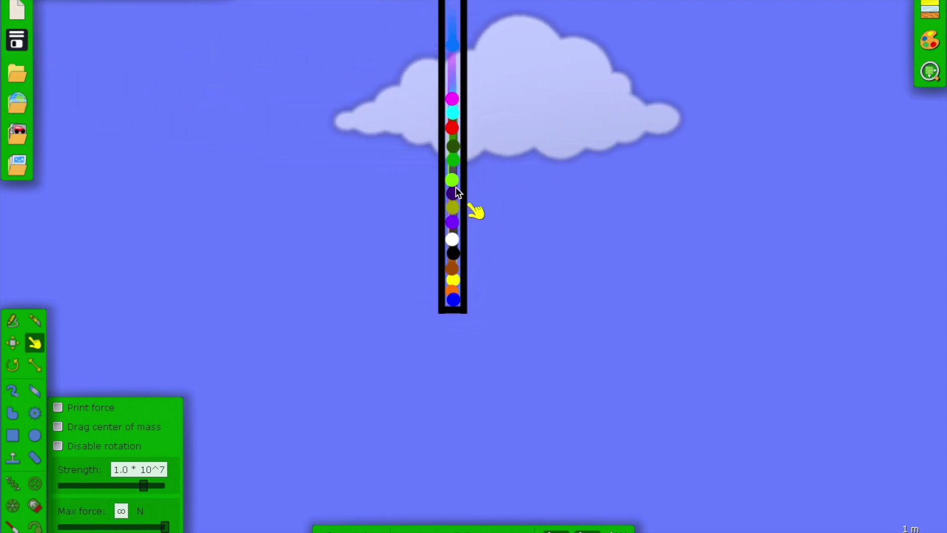
{"action": "scroll", "coordinate": [456, 188], "scroll_direction": "up", "scroll_amount": 3}
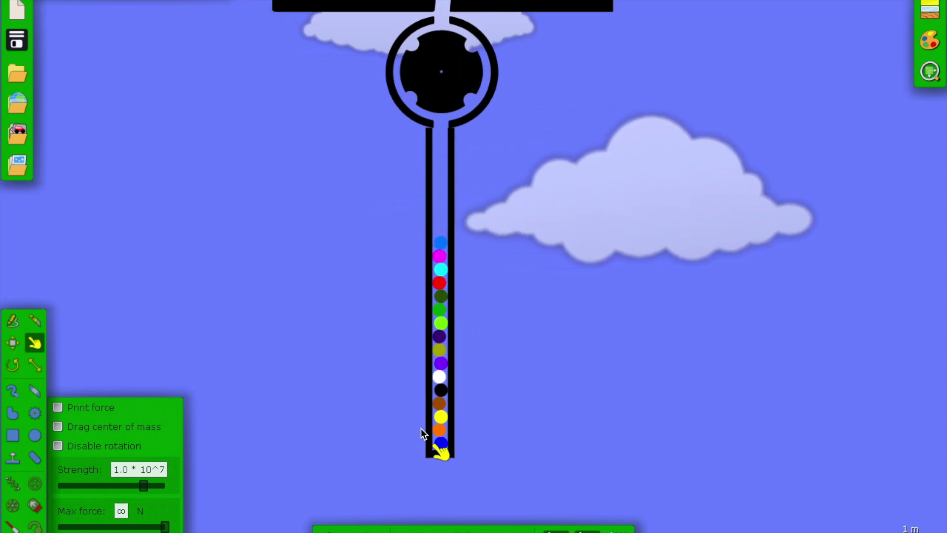
Step: Push the ball stack up the tube by its lowest blue ball to feed the top balls into the rotating wheel, and release it
{"action": "left_click_drag", "start_coordinate": [445, 443], "coordinate": [447, 309]}
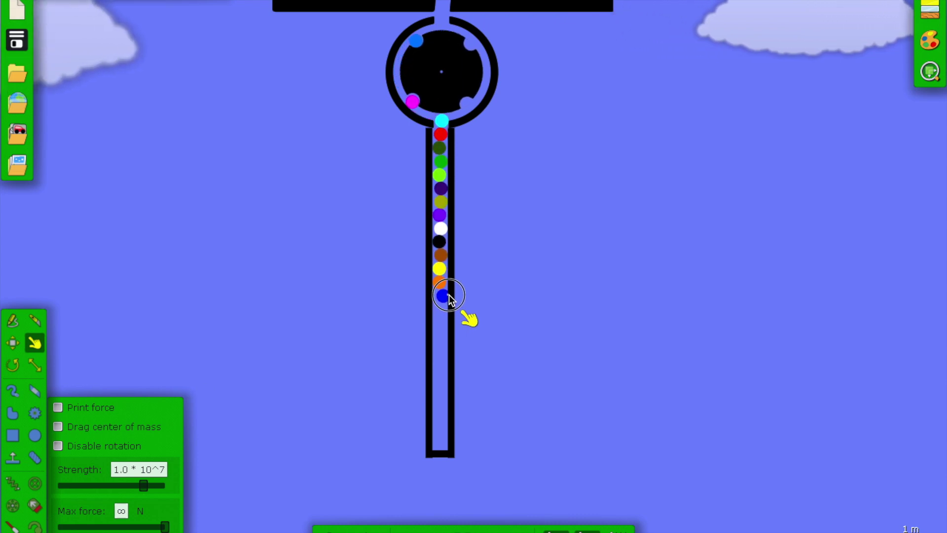
{"action": "left_click_drag", "start_coordinate": [449, 296], "coordinate": [449, 289]}
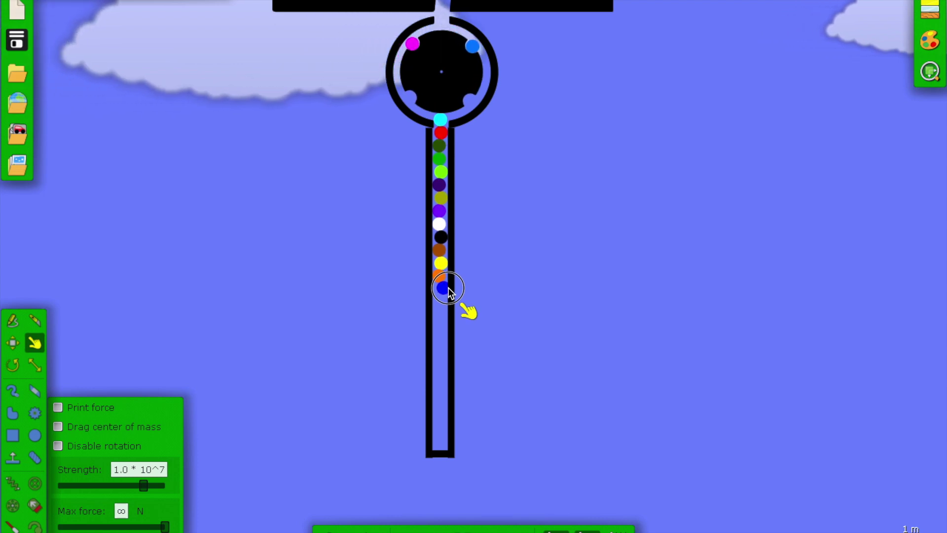
{"action": "left_click_drag", "start_coordinate": [448, 287], "coordinate": [447, 278]}
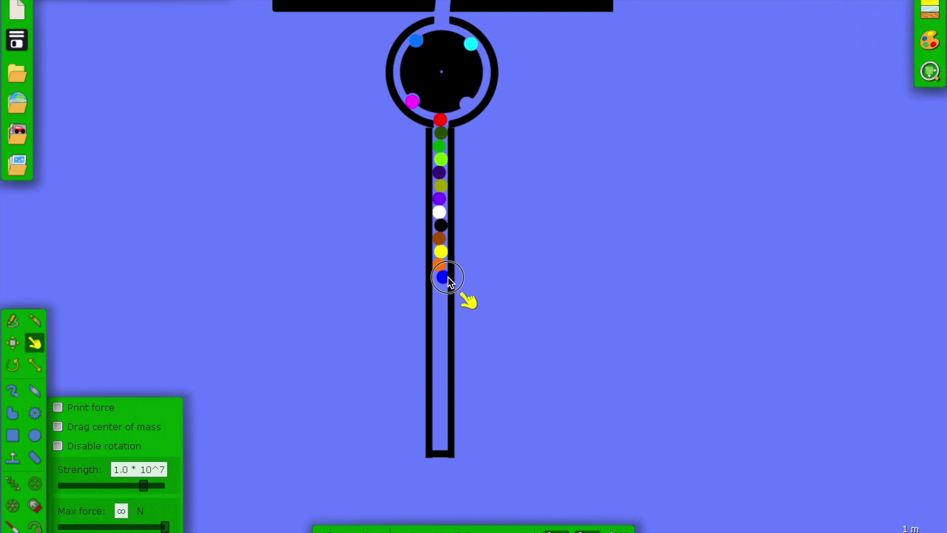
{"action": "left_click_drag", "start_coordinate": [448, 277], "coordinate": [448, 276]}
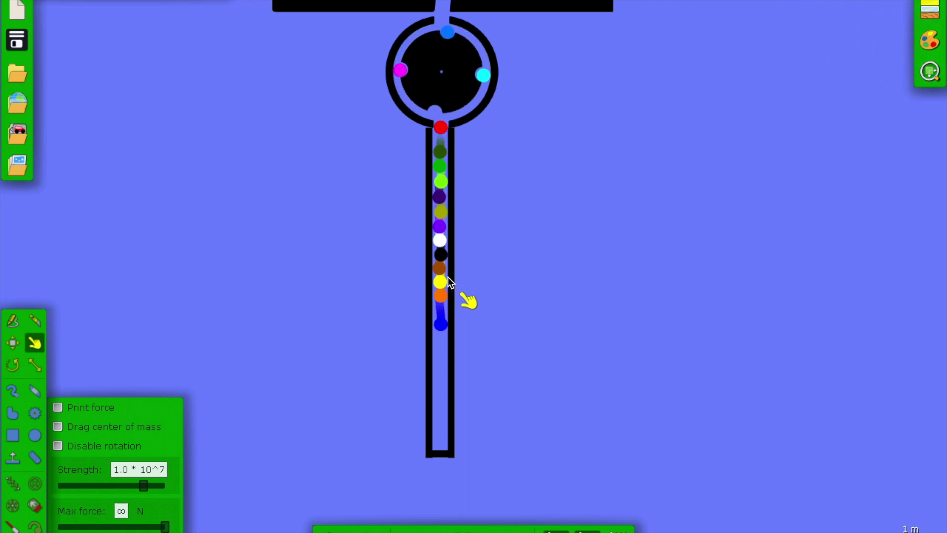